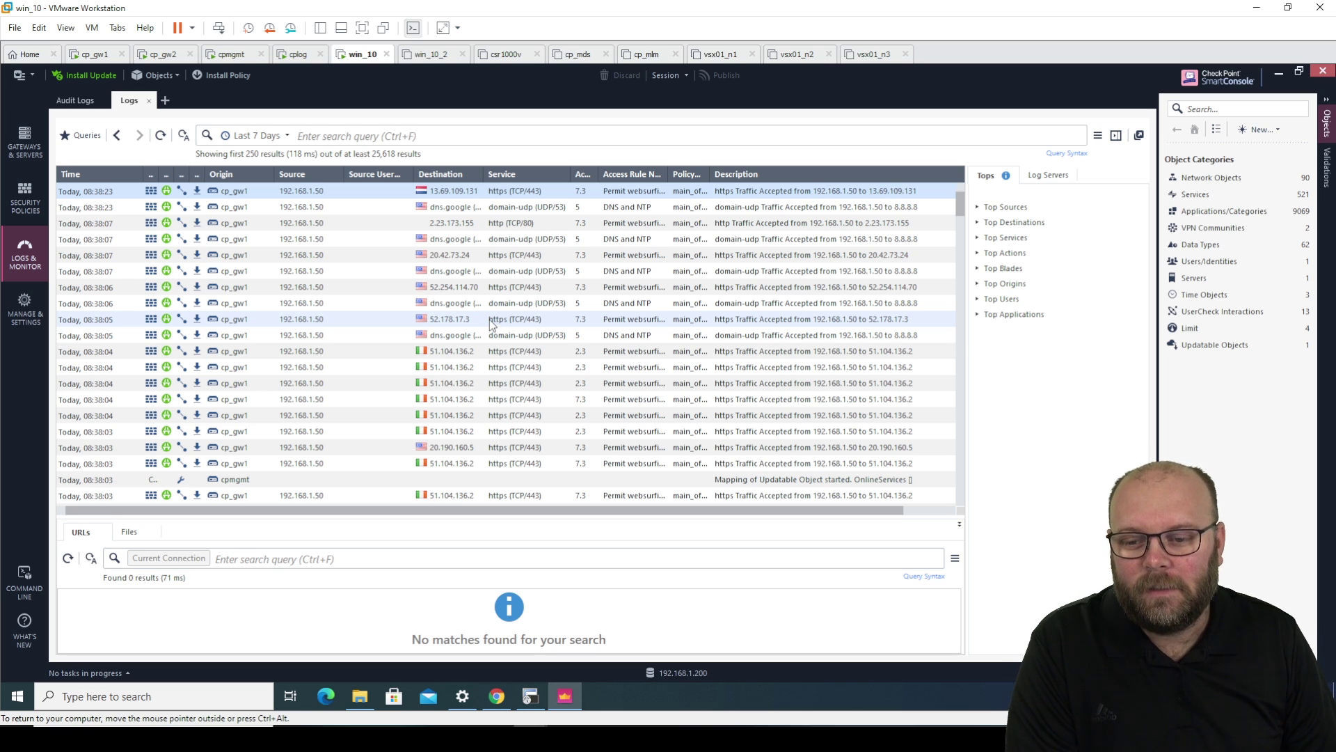
- Inspect the 08:38:07 and 08:38:06 dns.google log entries and browse the export options without exporting
click(550, 271)
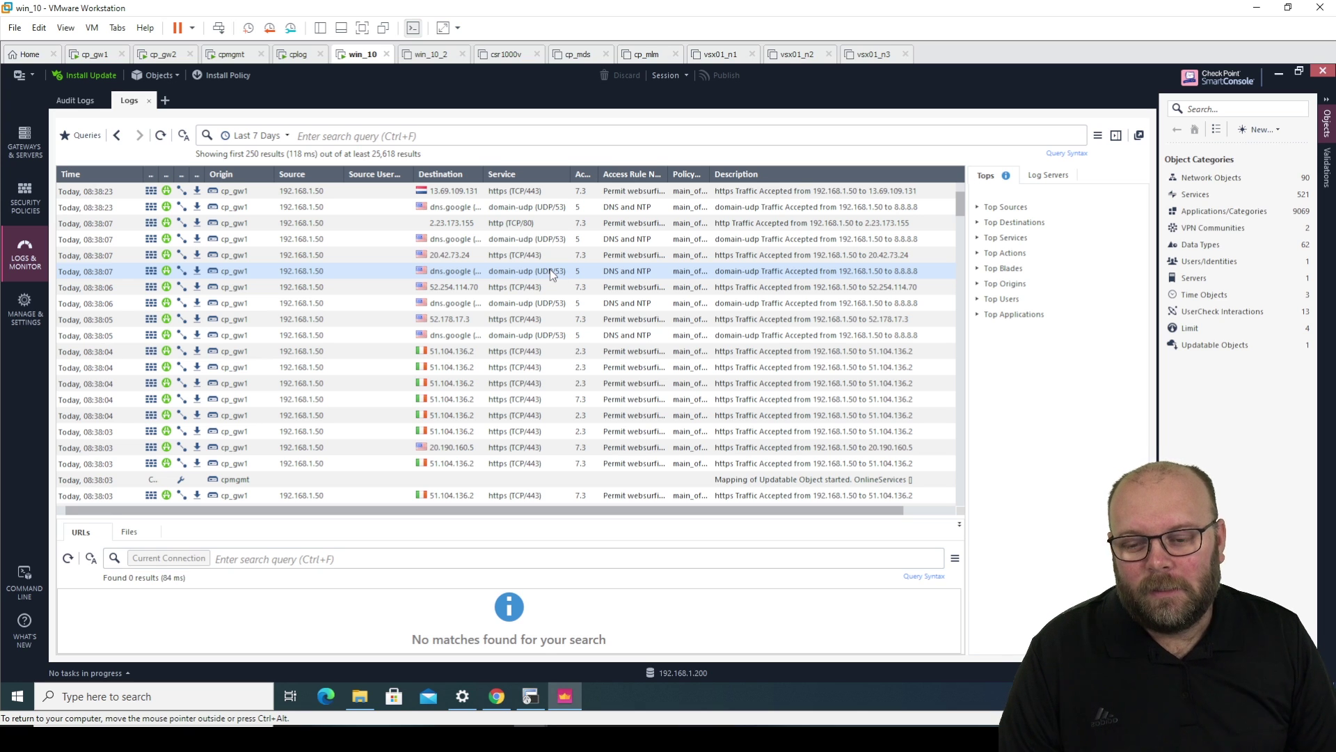
click(606, 303)
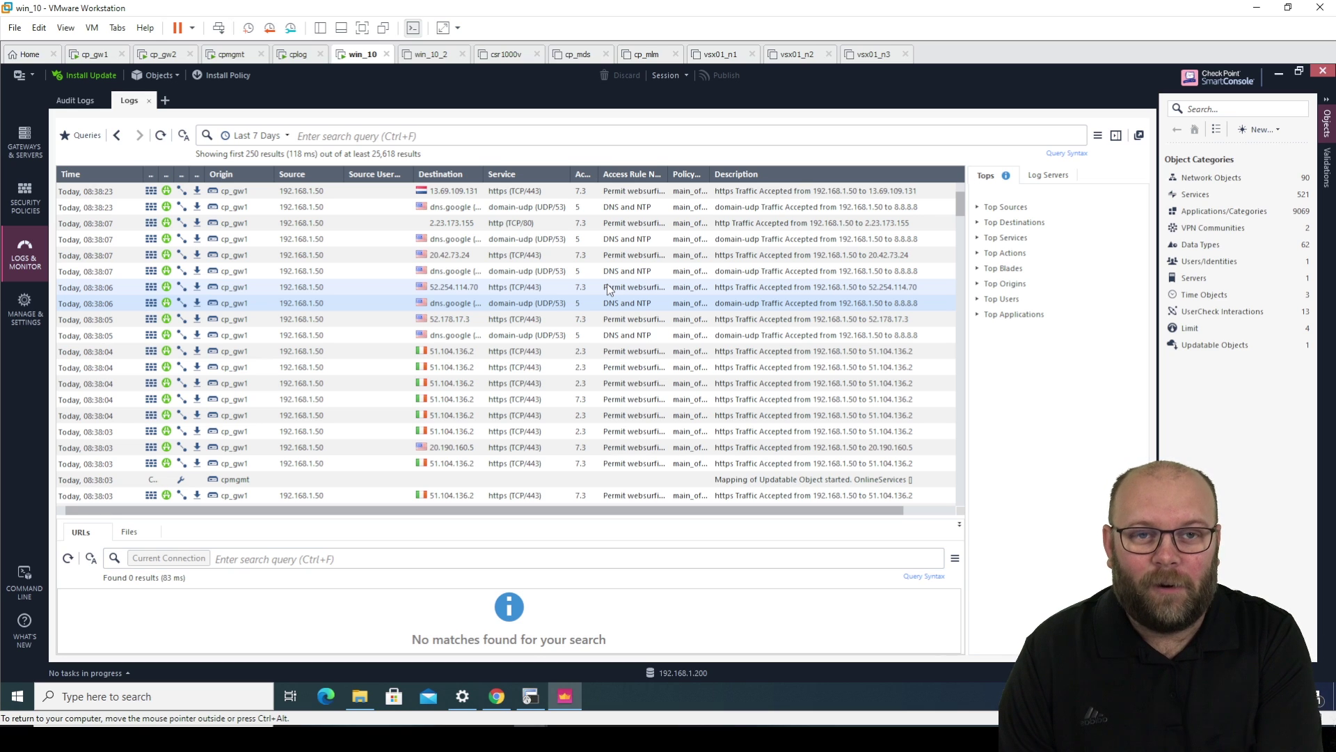
click(1098, 135)
mouse_move(1069, 153)
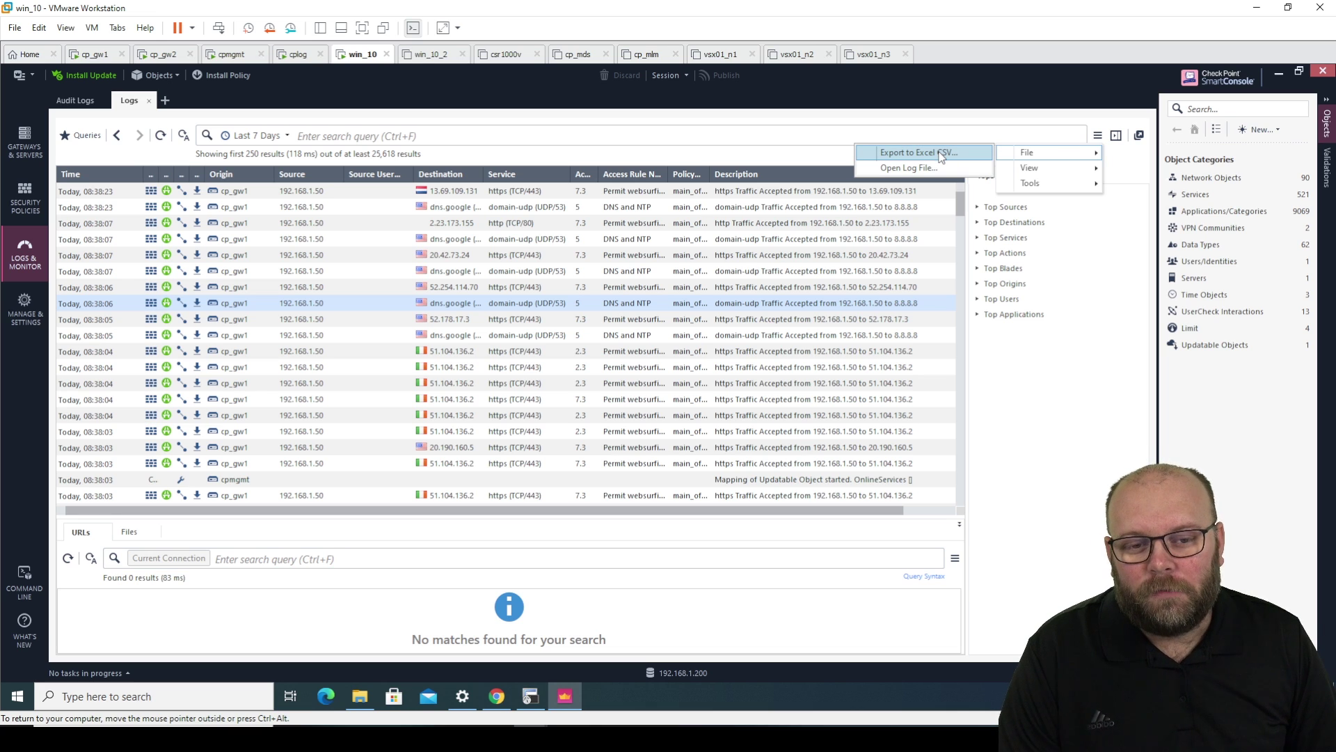
click(631, 287)
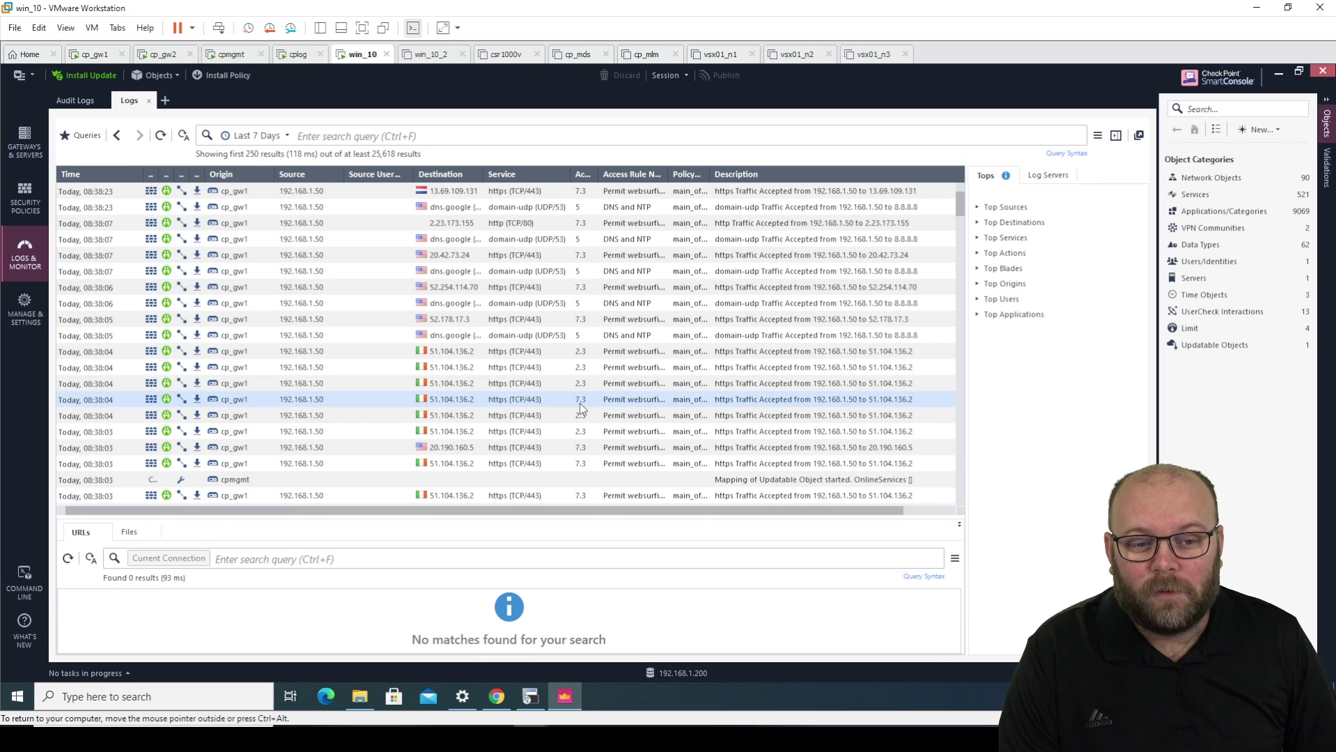
- Try File > Export to Excel CSV, read the SmartView notice, and switch to the browser's Gaia login
scroll(579, 403, down, 5)
scroll(580, 403, down, 5)
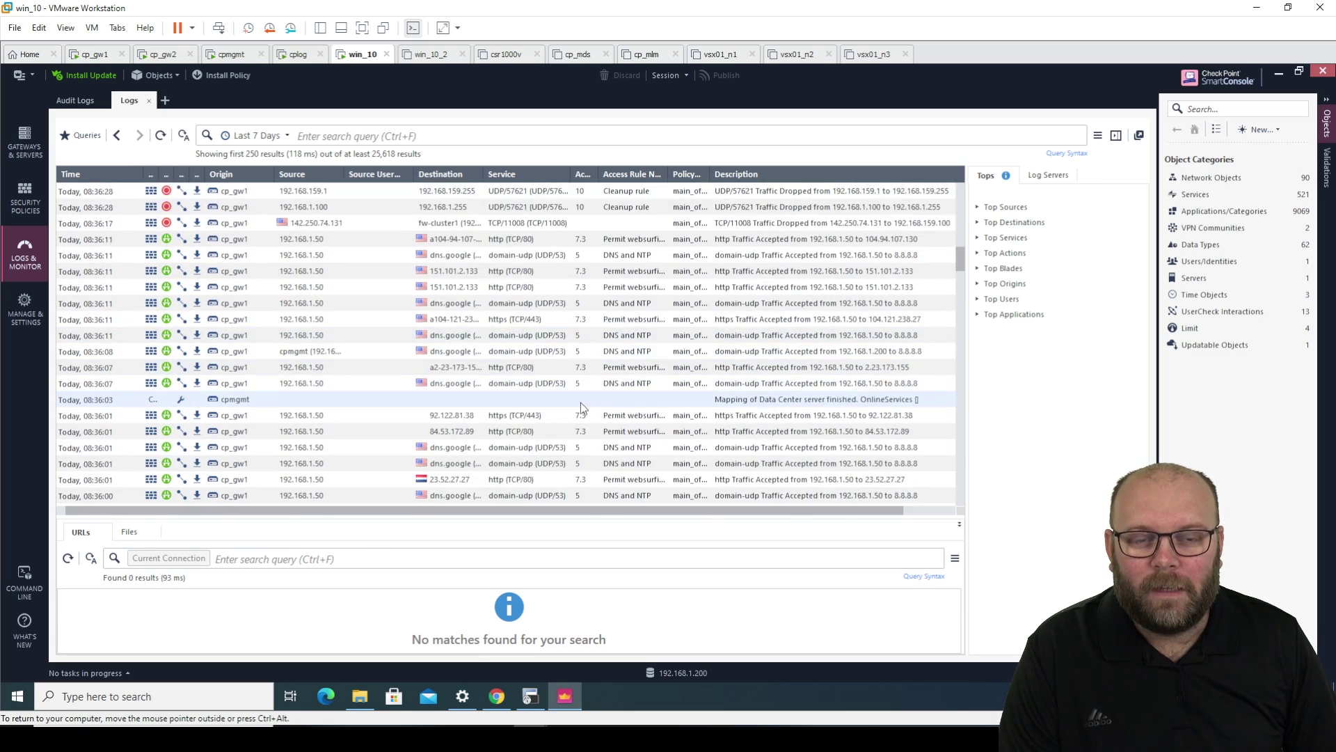
scroll(580, 402, down, 6)
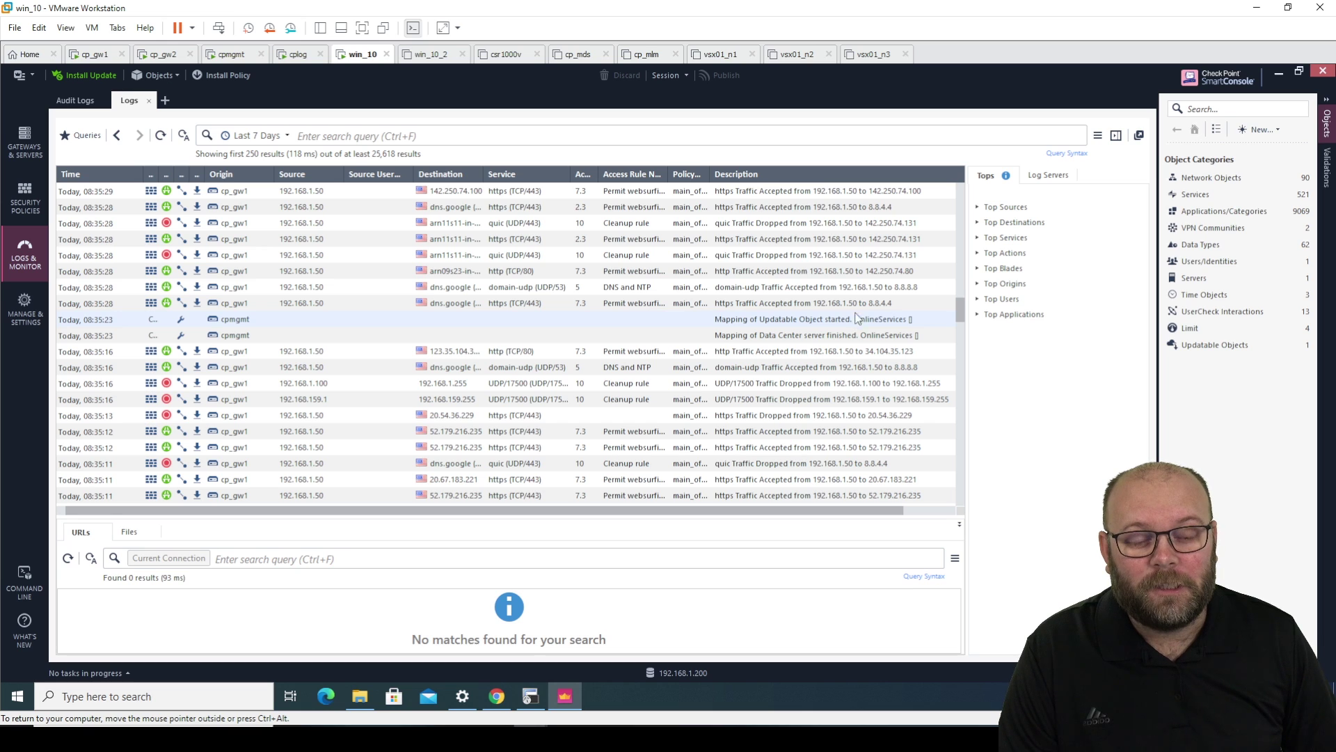
click(1098, 135)
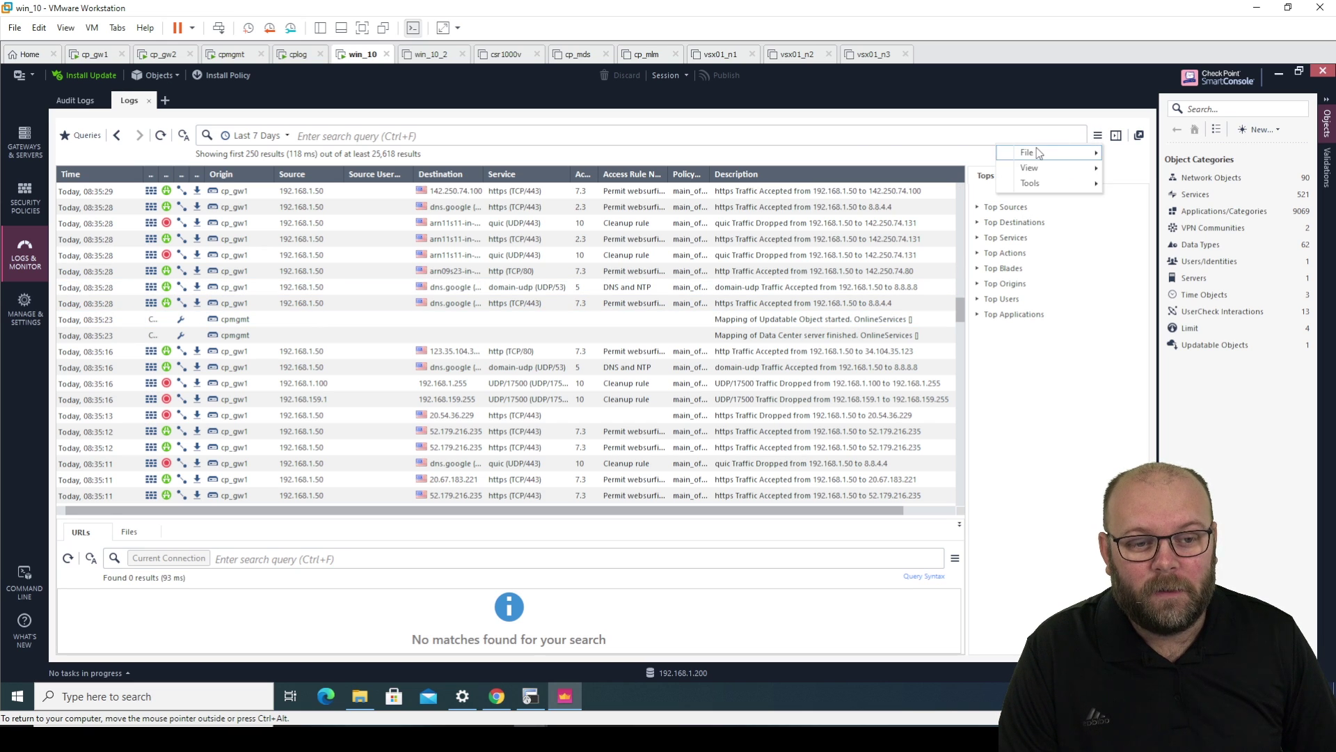
mouse_move(1038, 153)
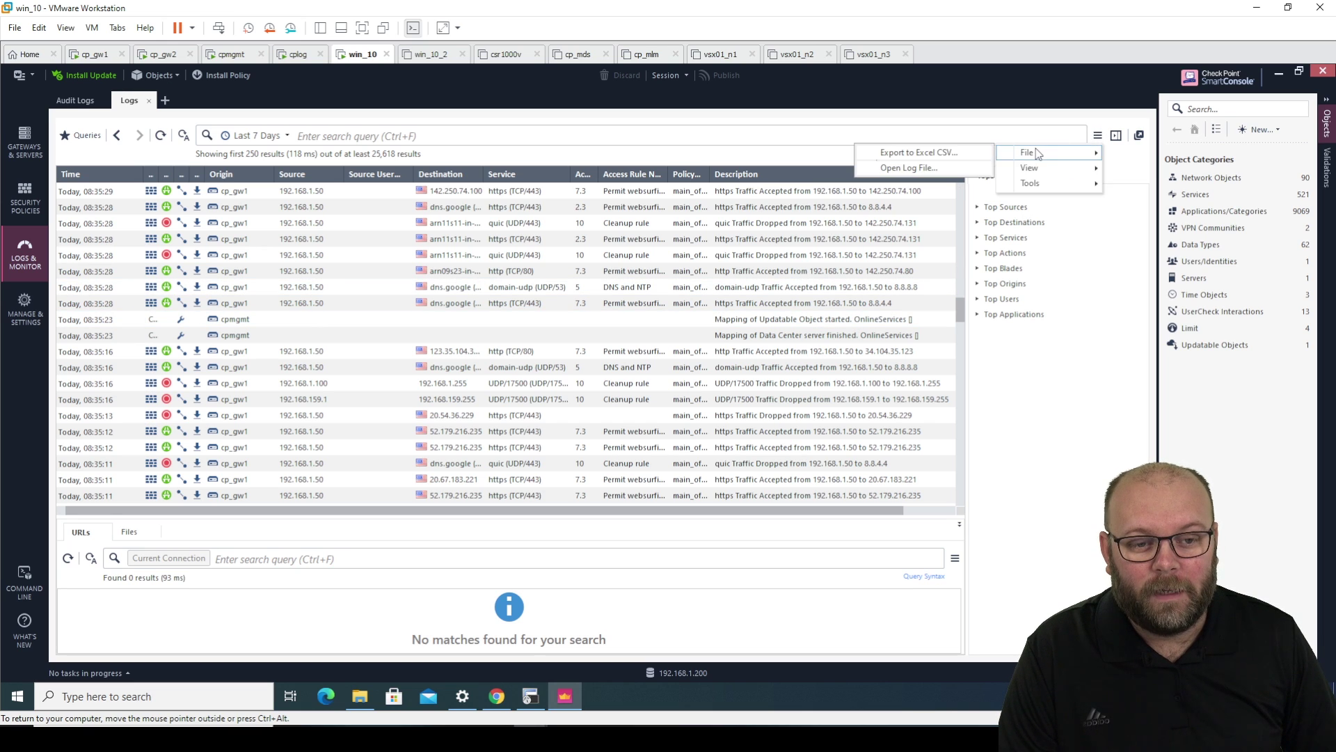
click(957, 153)
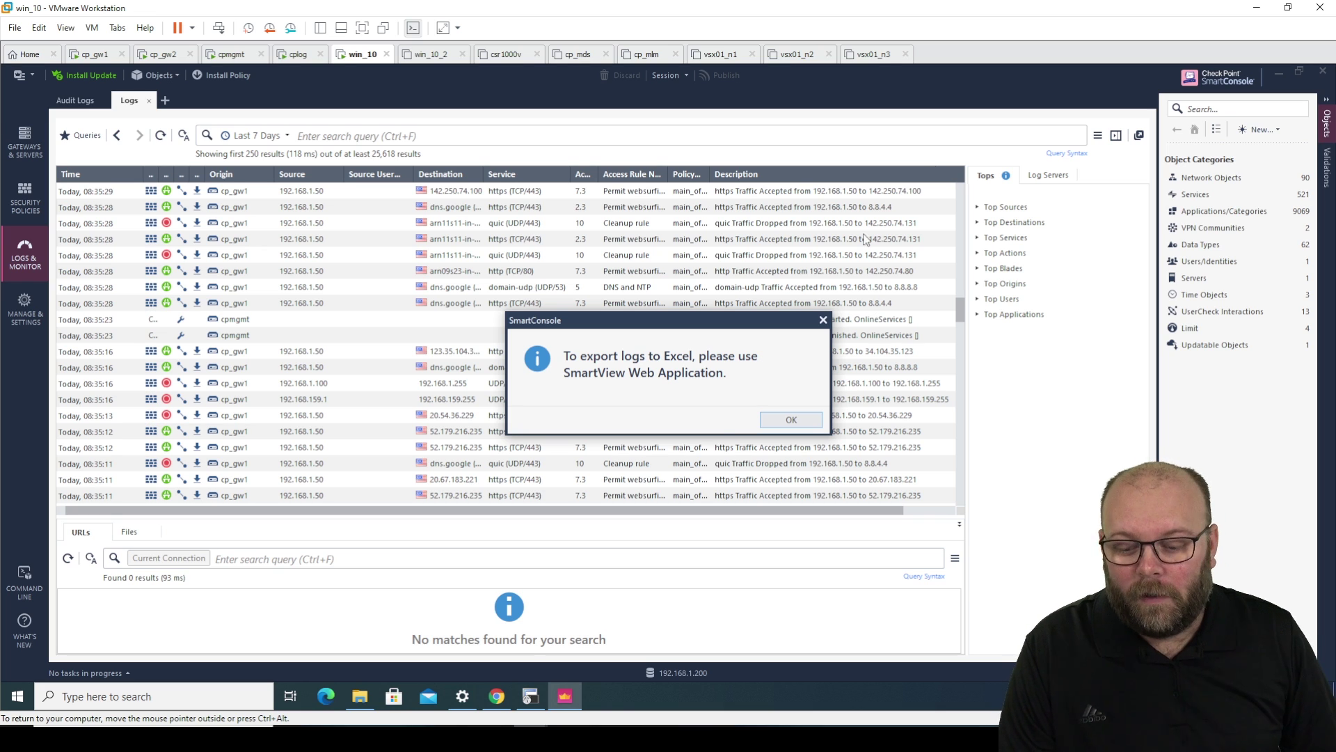
click(493, 699)
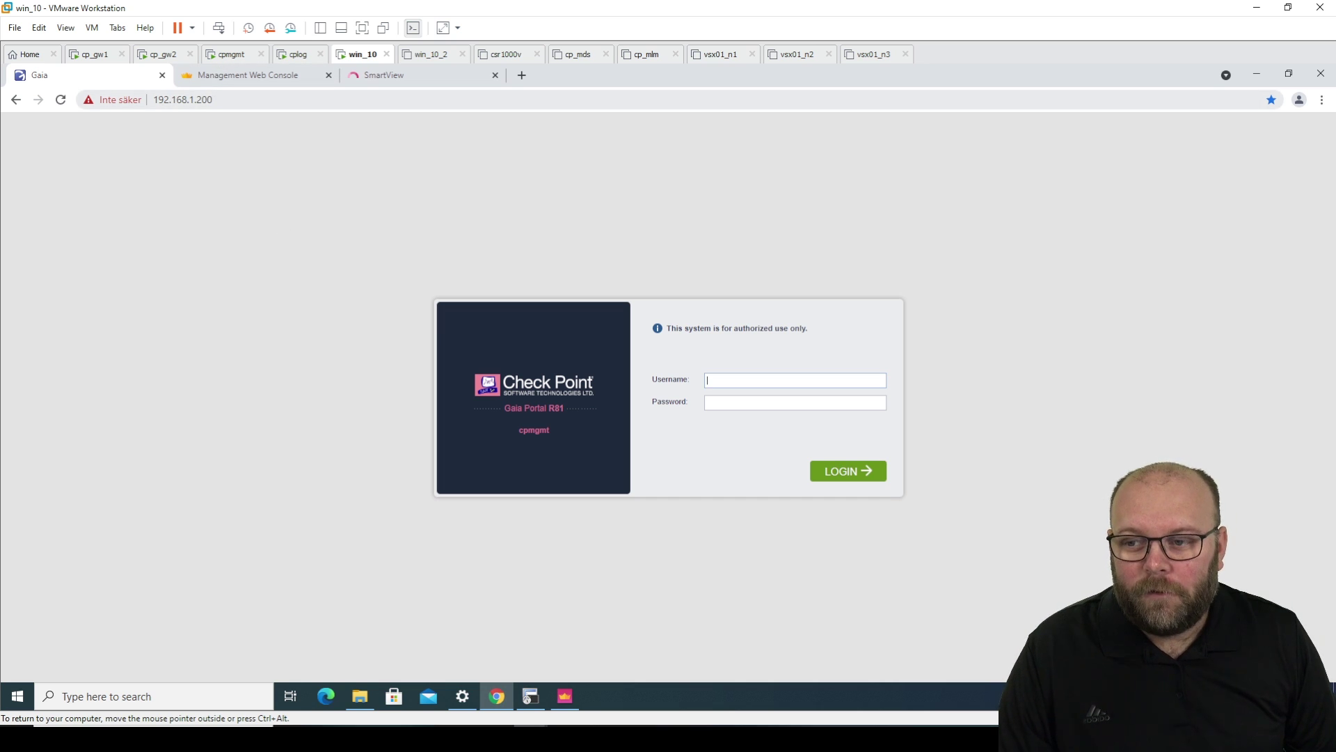
- Sign in to the Gaia Portal as admin with the administrator password
key(ctrl+l)
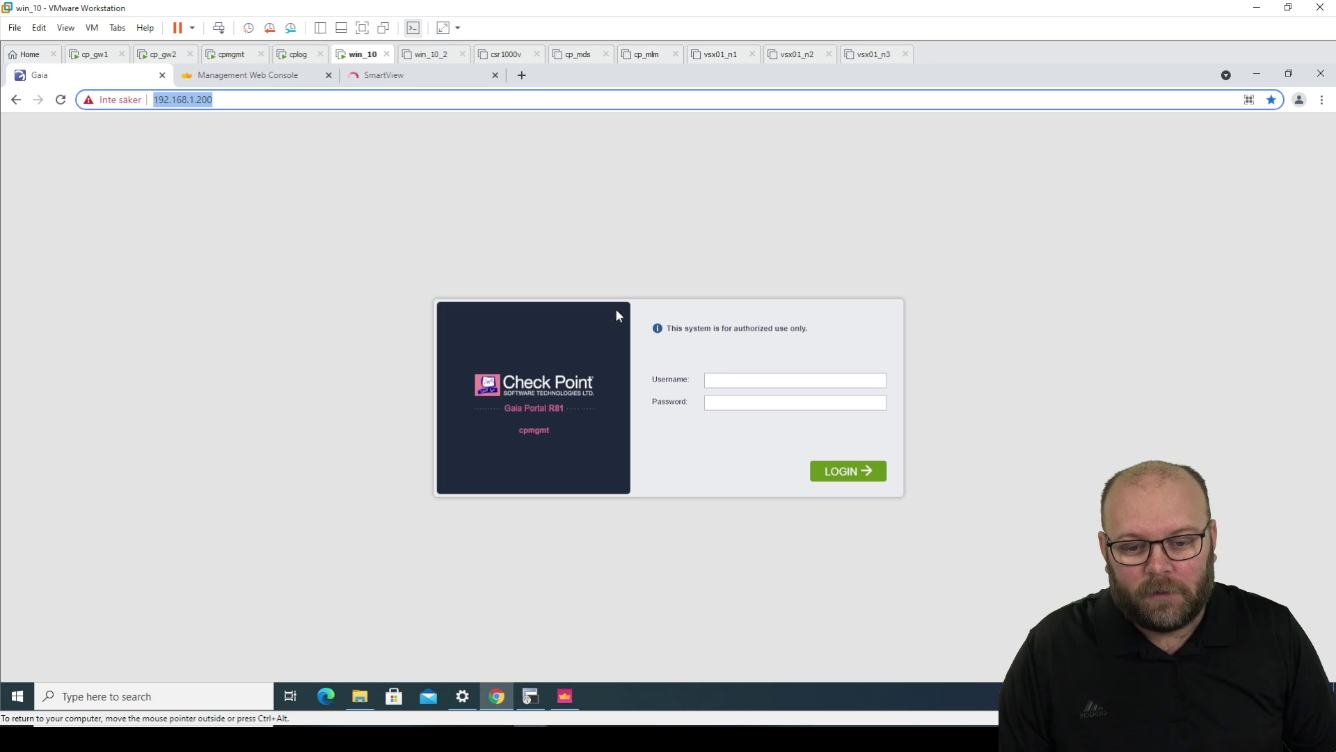
click(737, 380)
key(Tab)
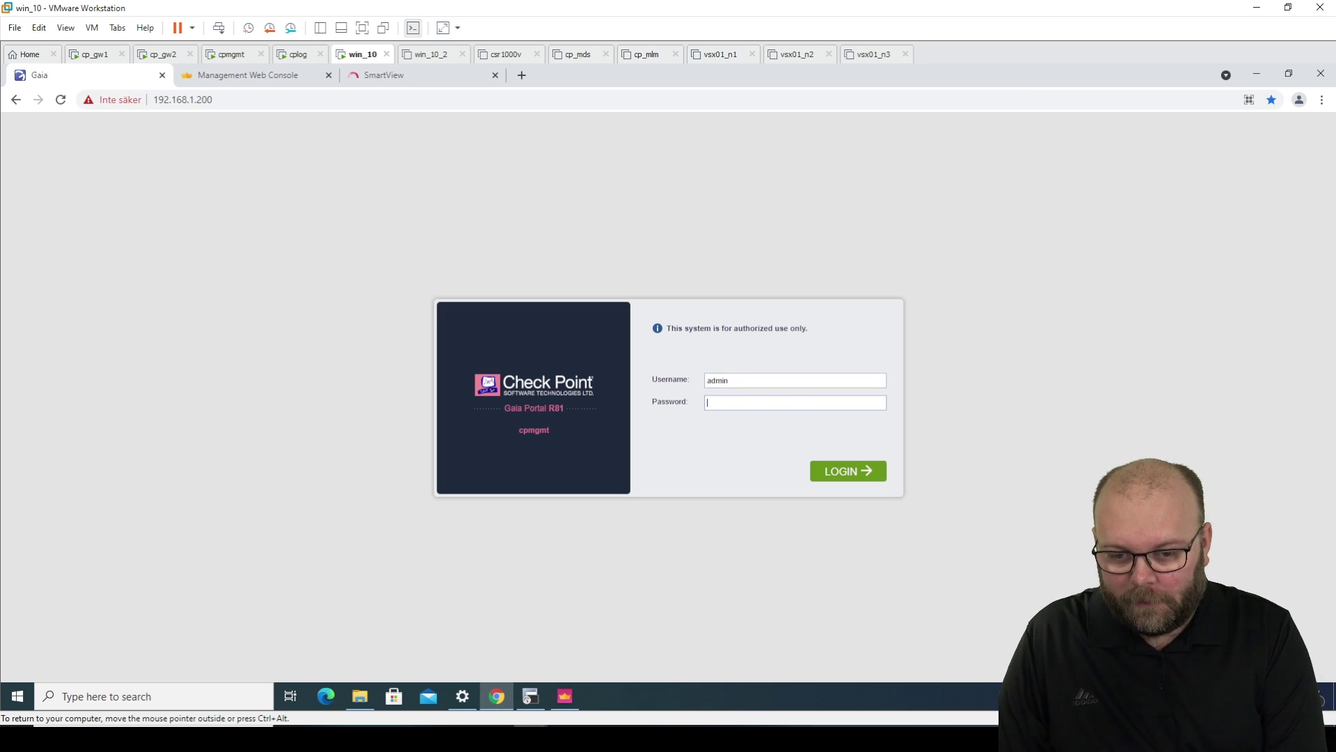
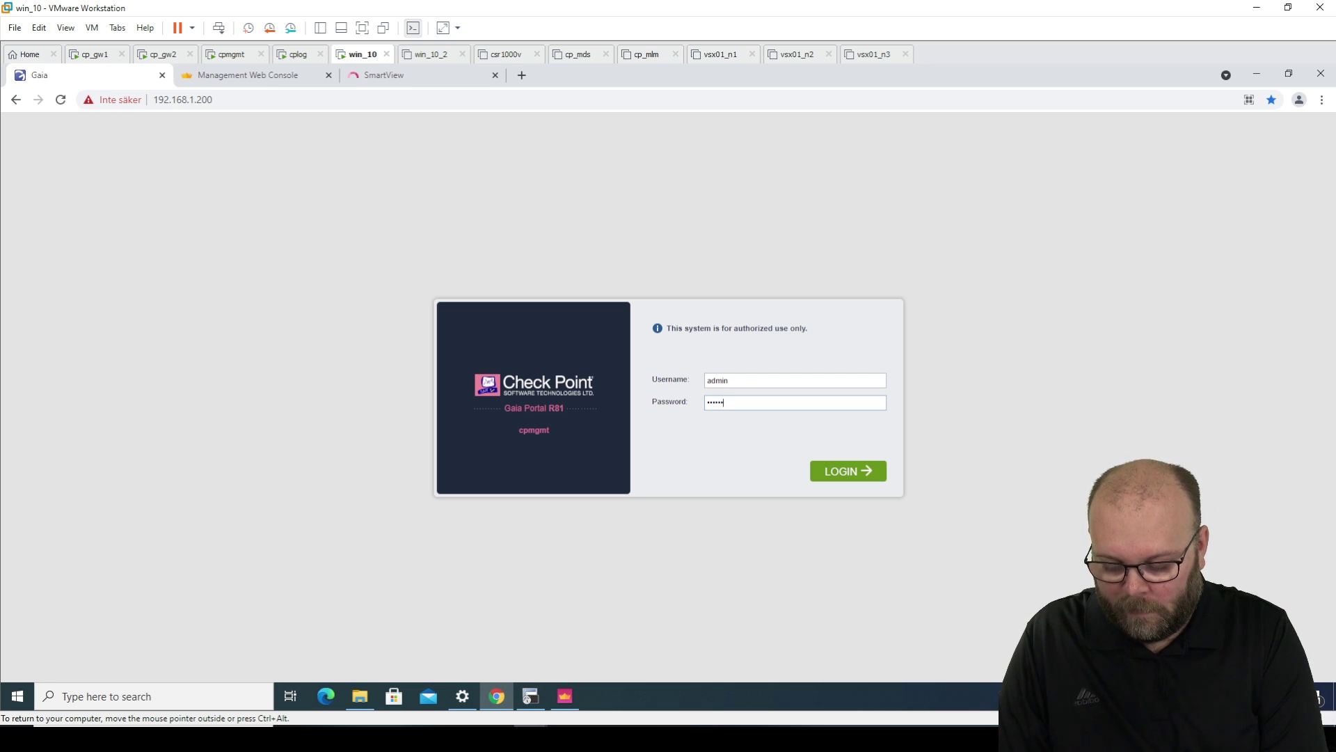
key(Return)
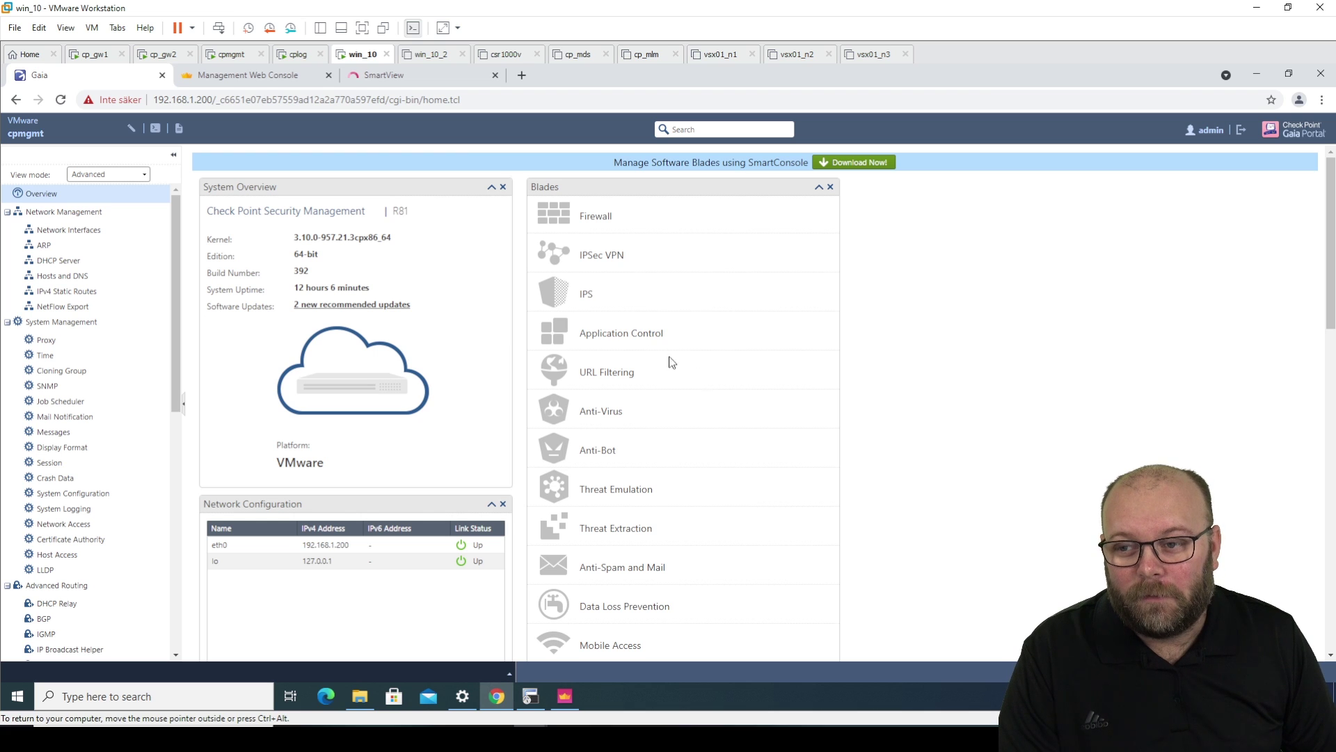
- Log in to the Management Web Console as admin with its password
click(272, 80)
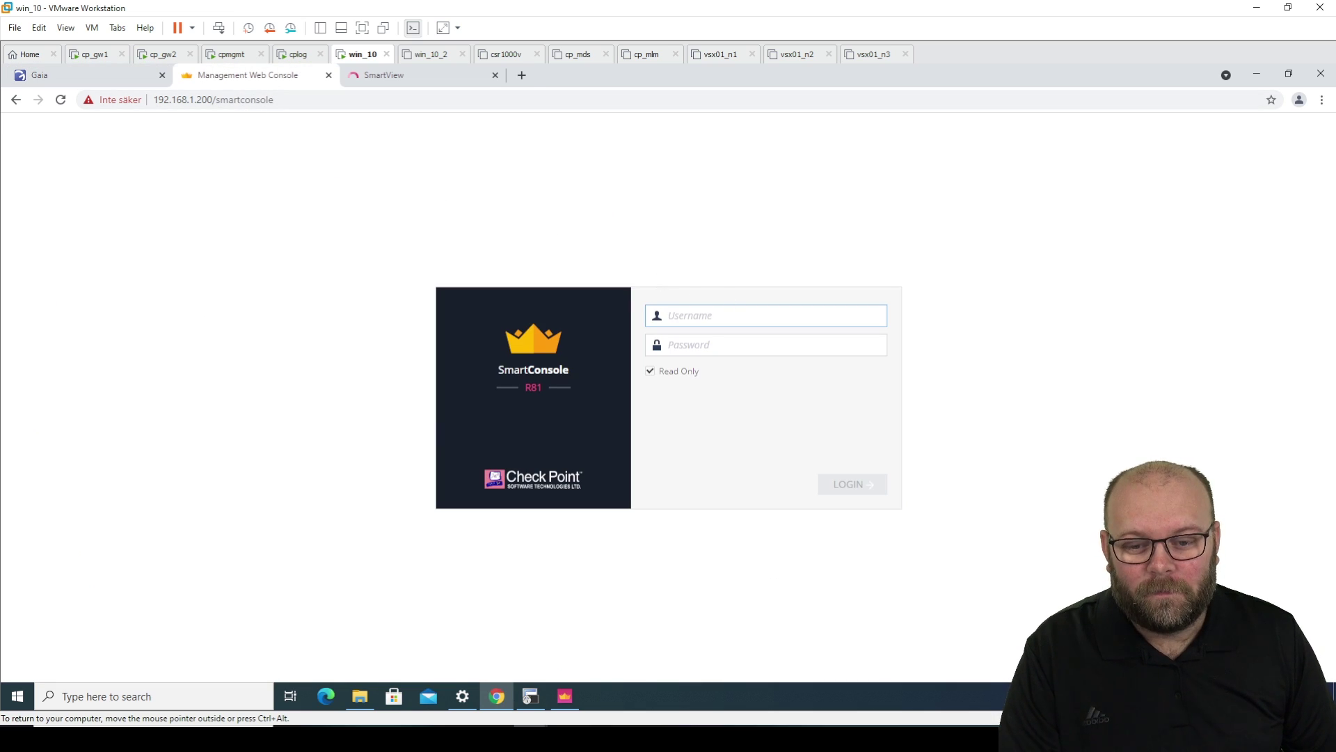
key(Tab)
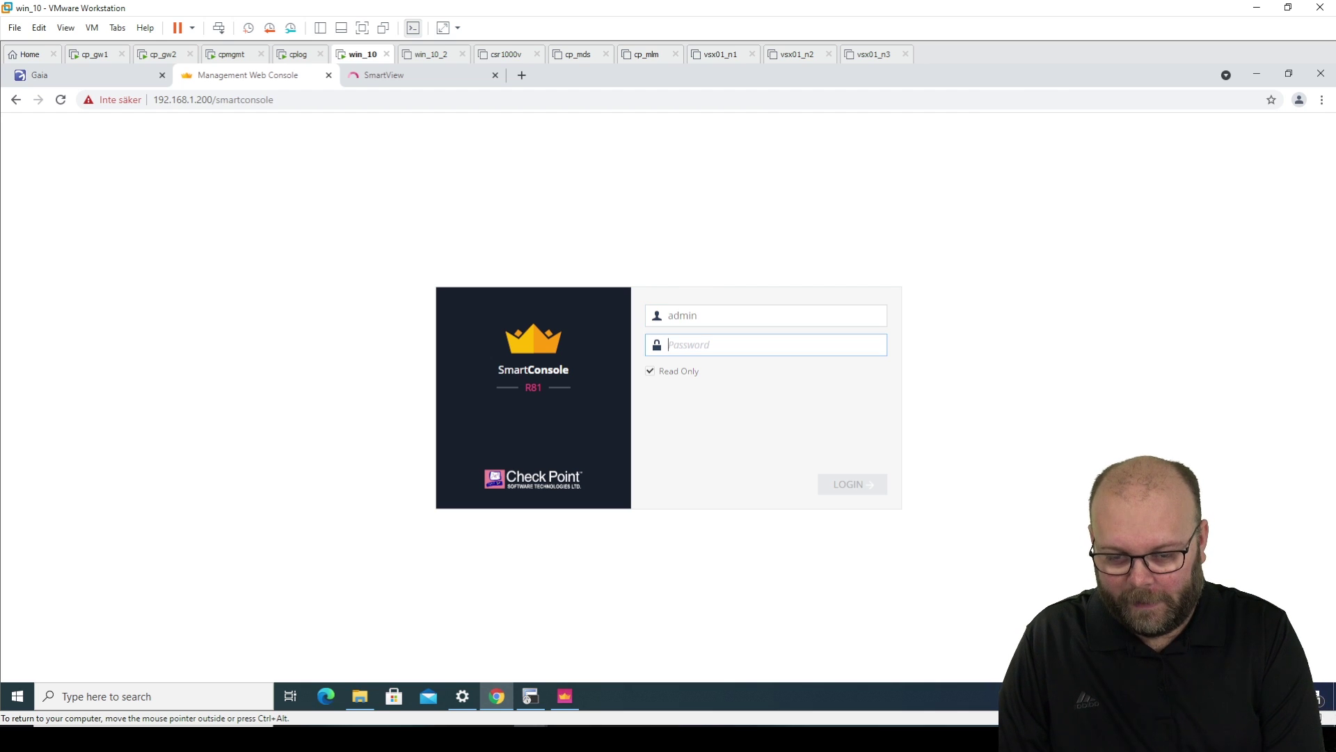
key(Return)
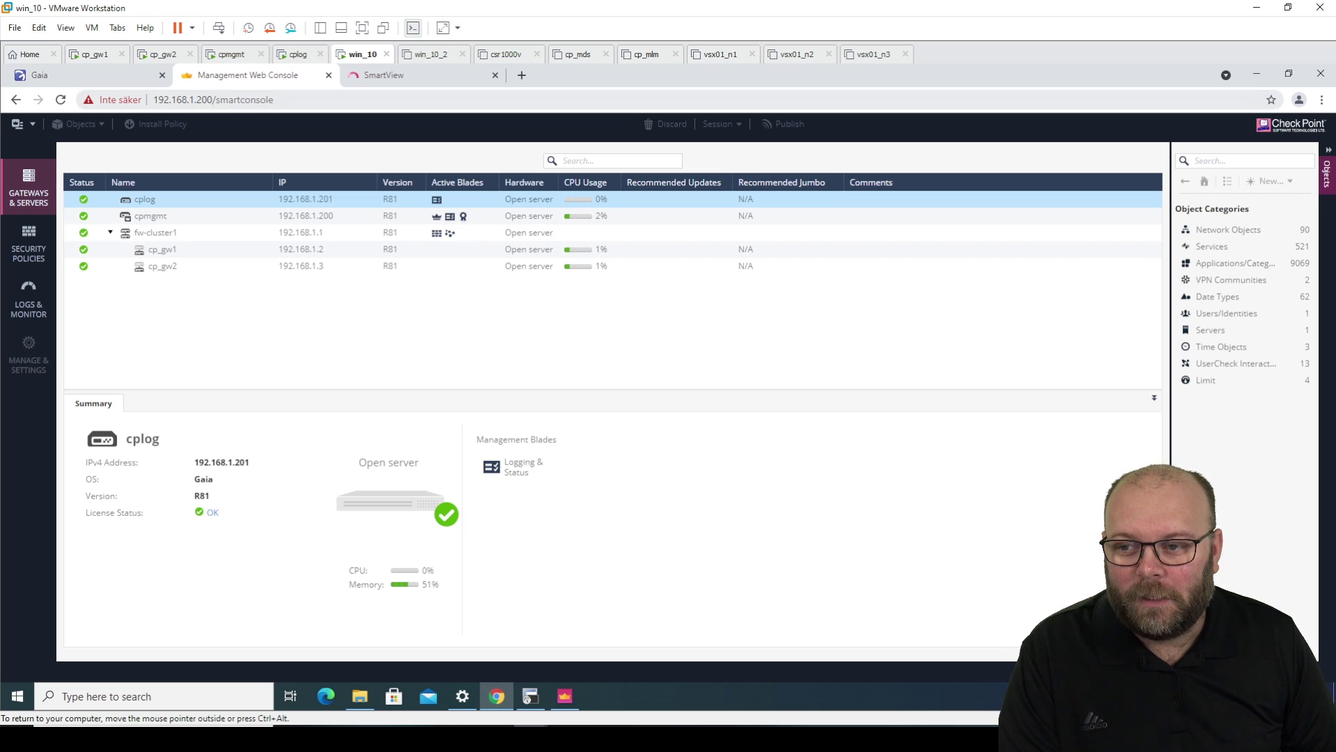
- Highlight the /smartconsole path in the address, then move to the SmartView login page
click(288, 99)
double_click(288, 100)
click(287, 100)
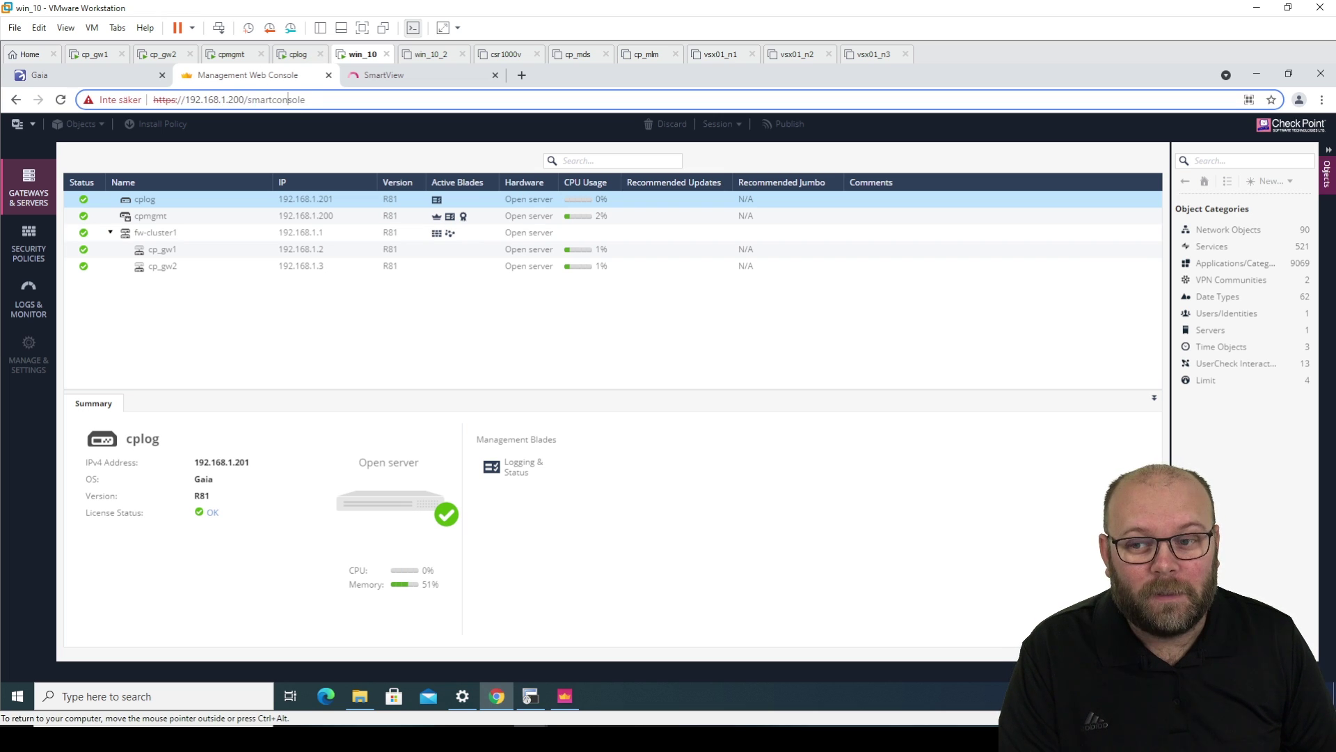
click(400, 75)
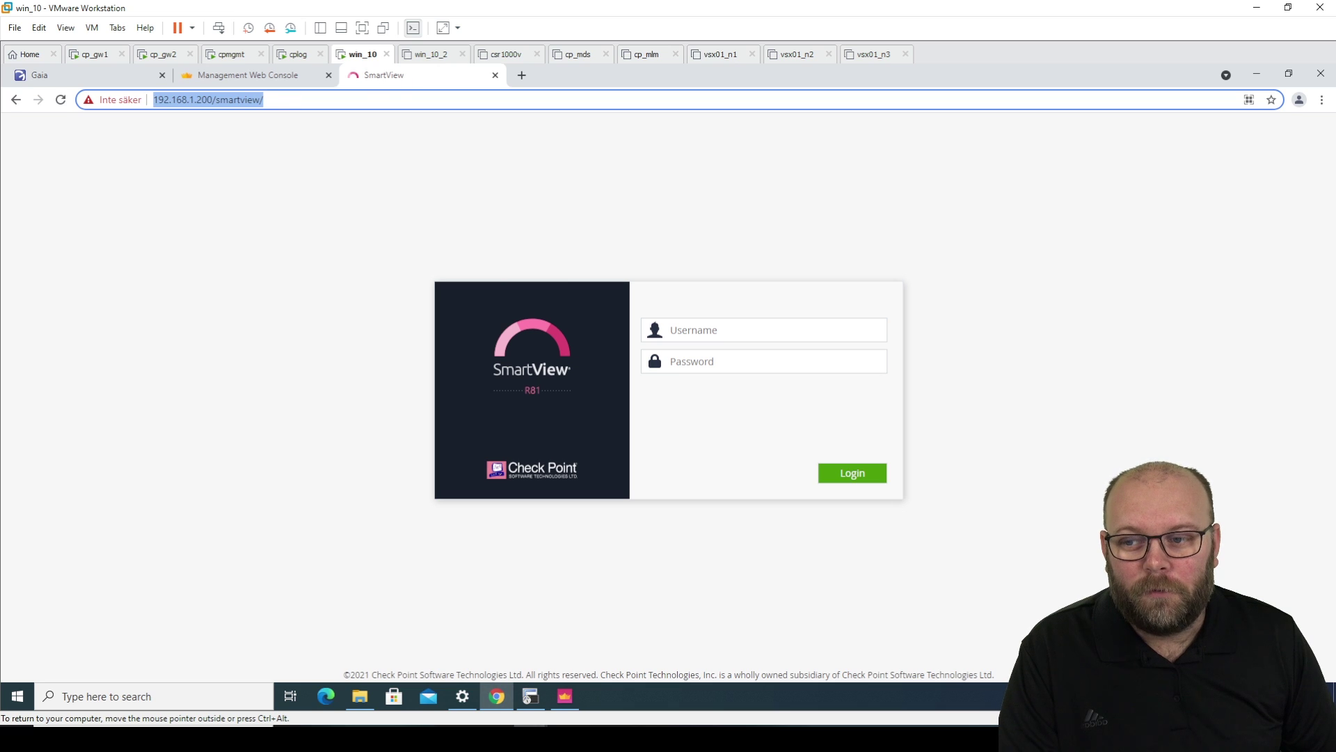
- Point out the 192.168.1.200 server address and log in to SmartView as admin
click(201, 112)
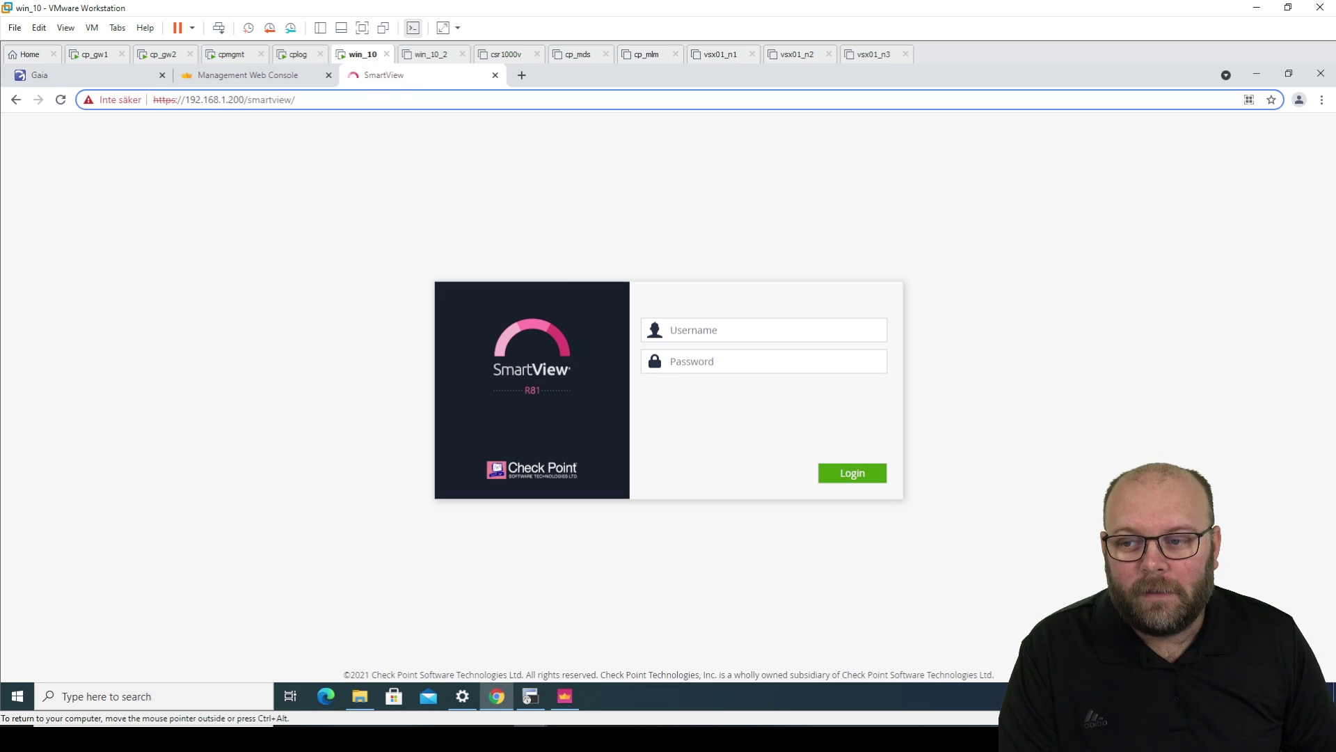
drag(245, 100, 184, 99)
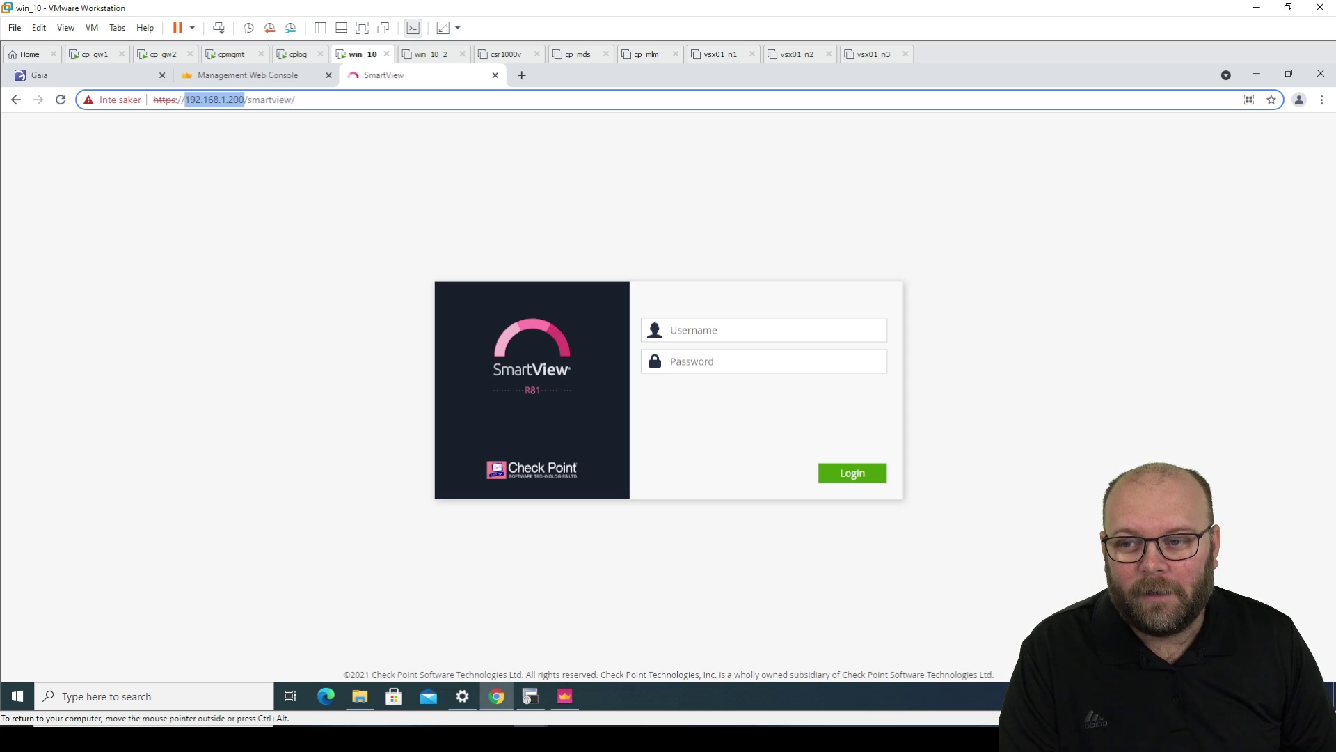
click(730, 330)
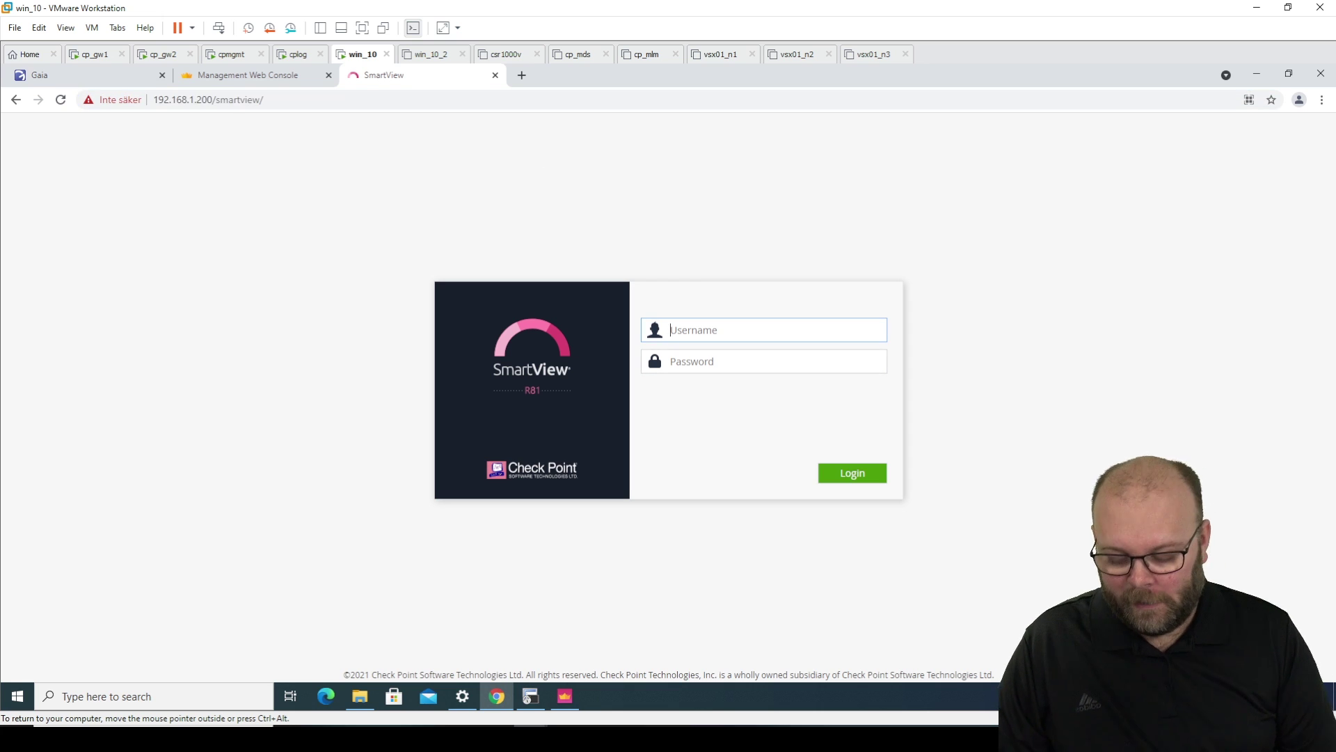
text(admin)
key(Tab)
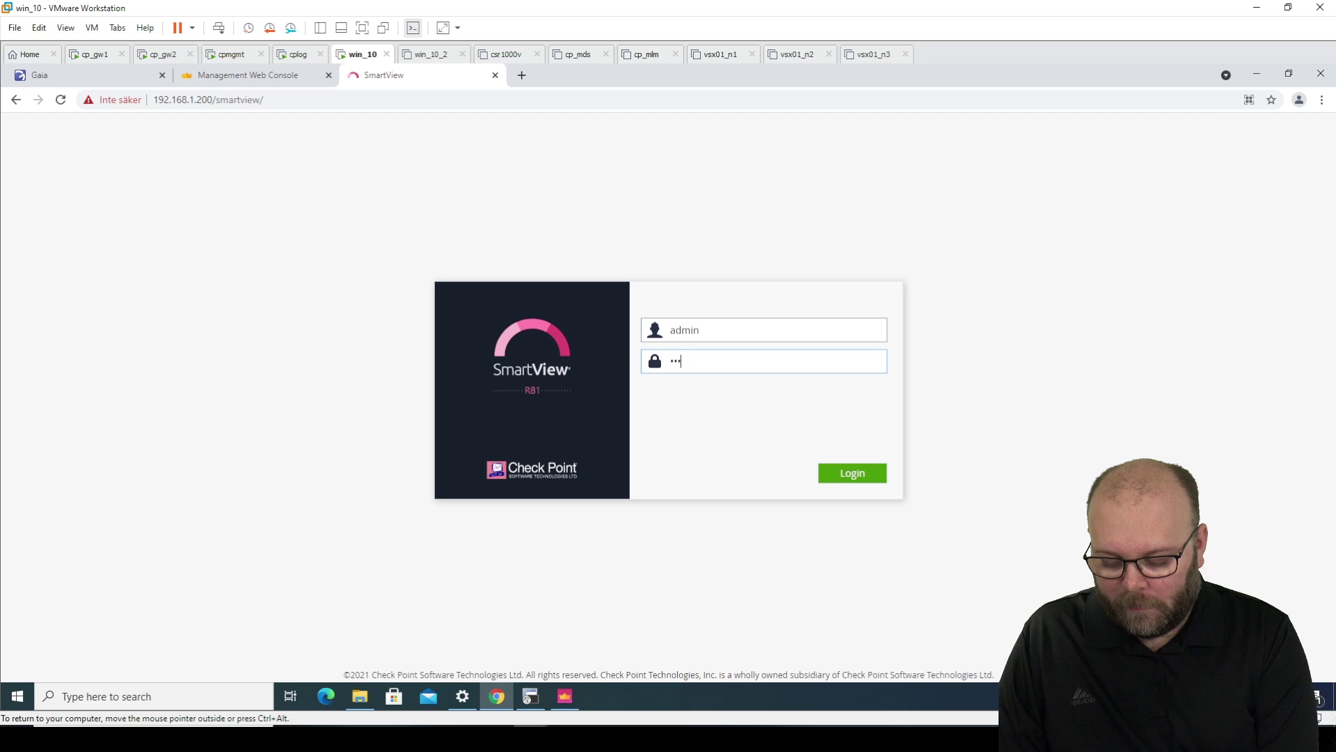
key(Return)
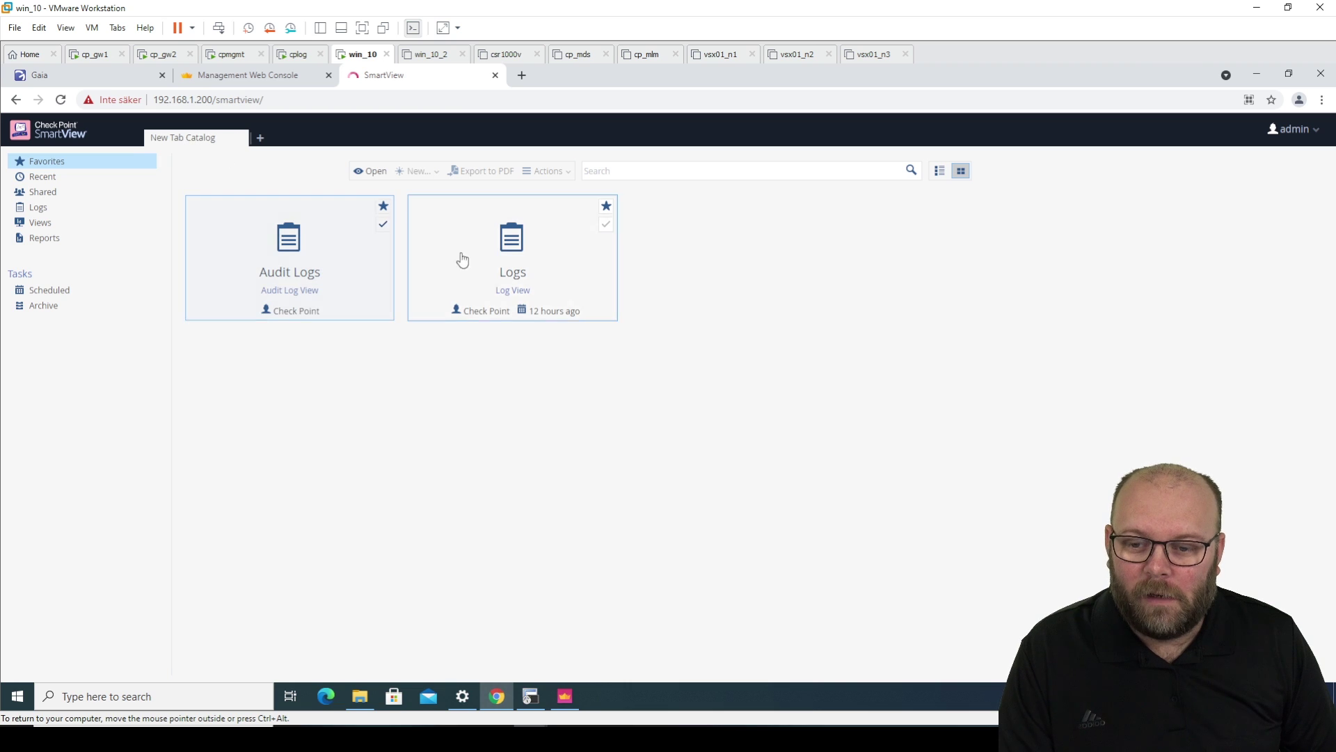
- Open the Logs view, show the first entry's details card, and refresh the log list
double_click(492, 249)
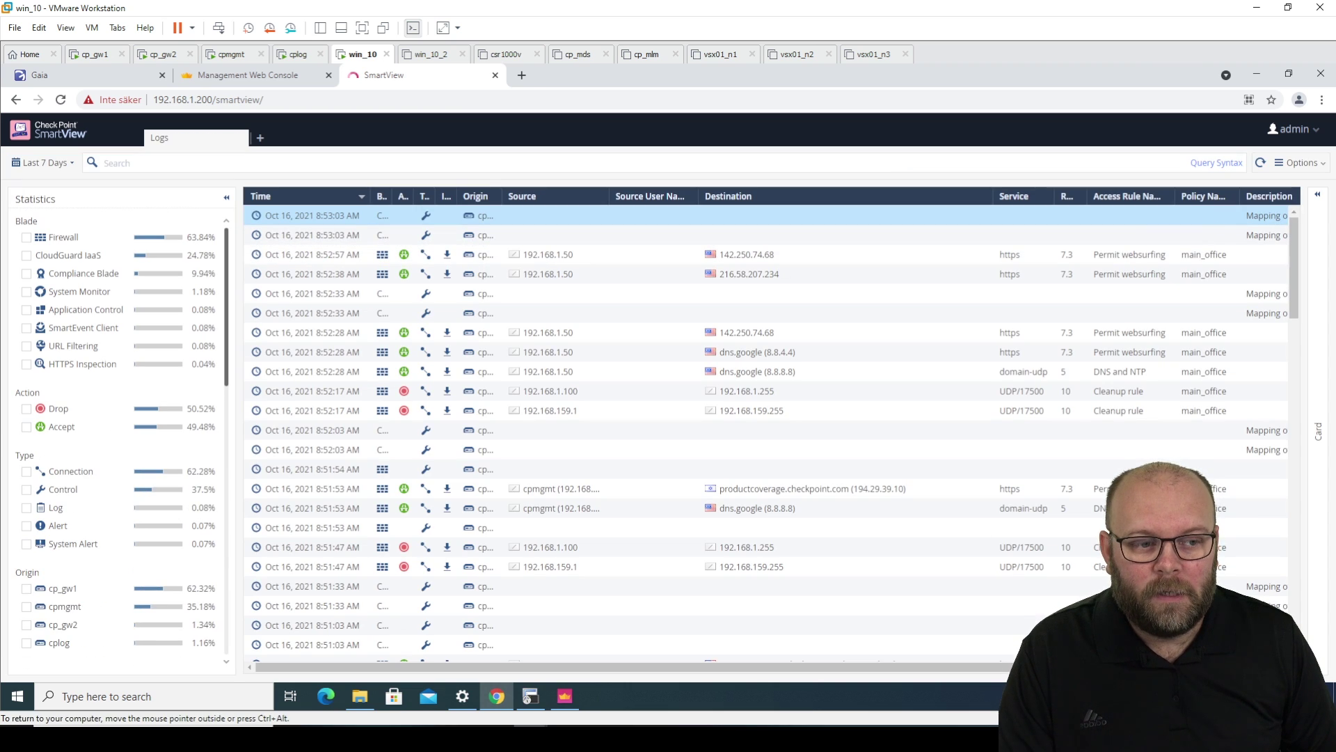
click(1313, 198)
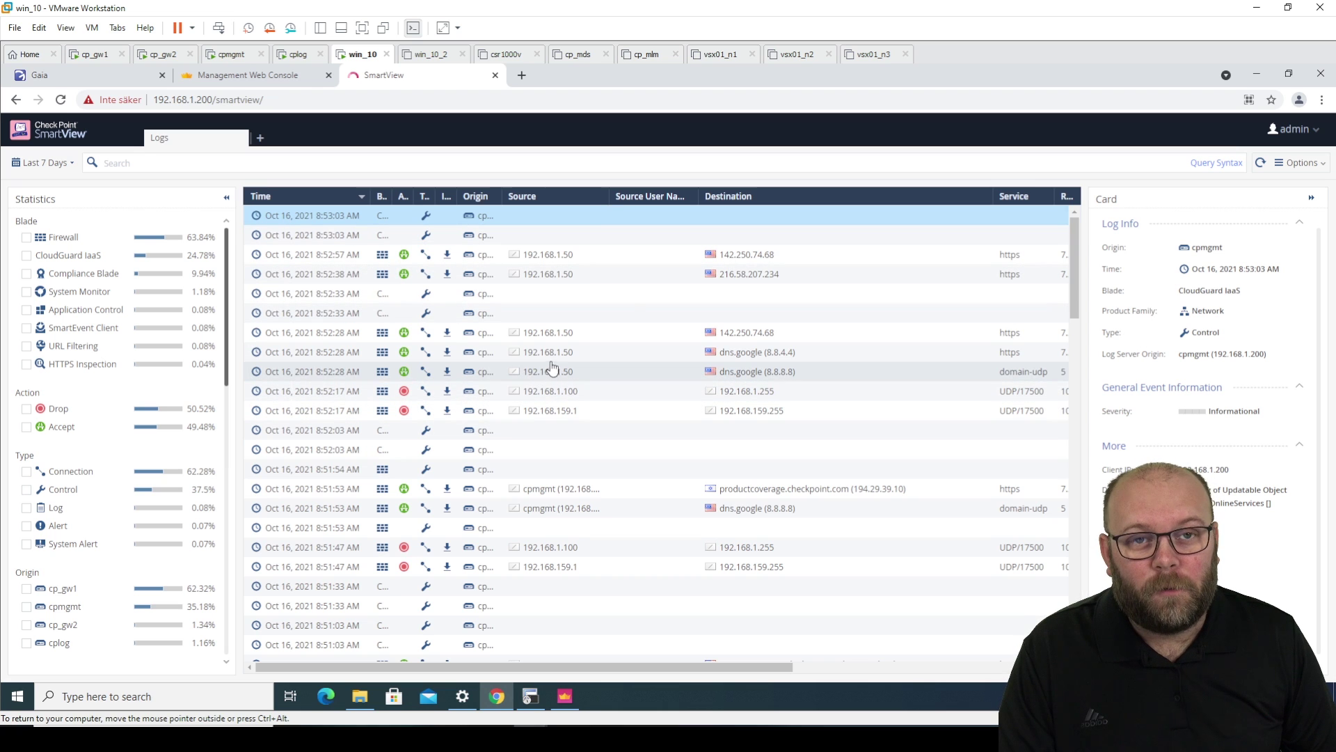
click(174, 163)
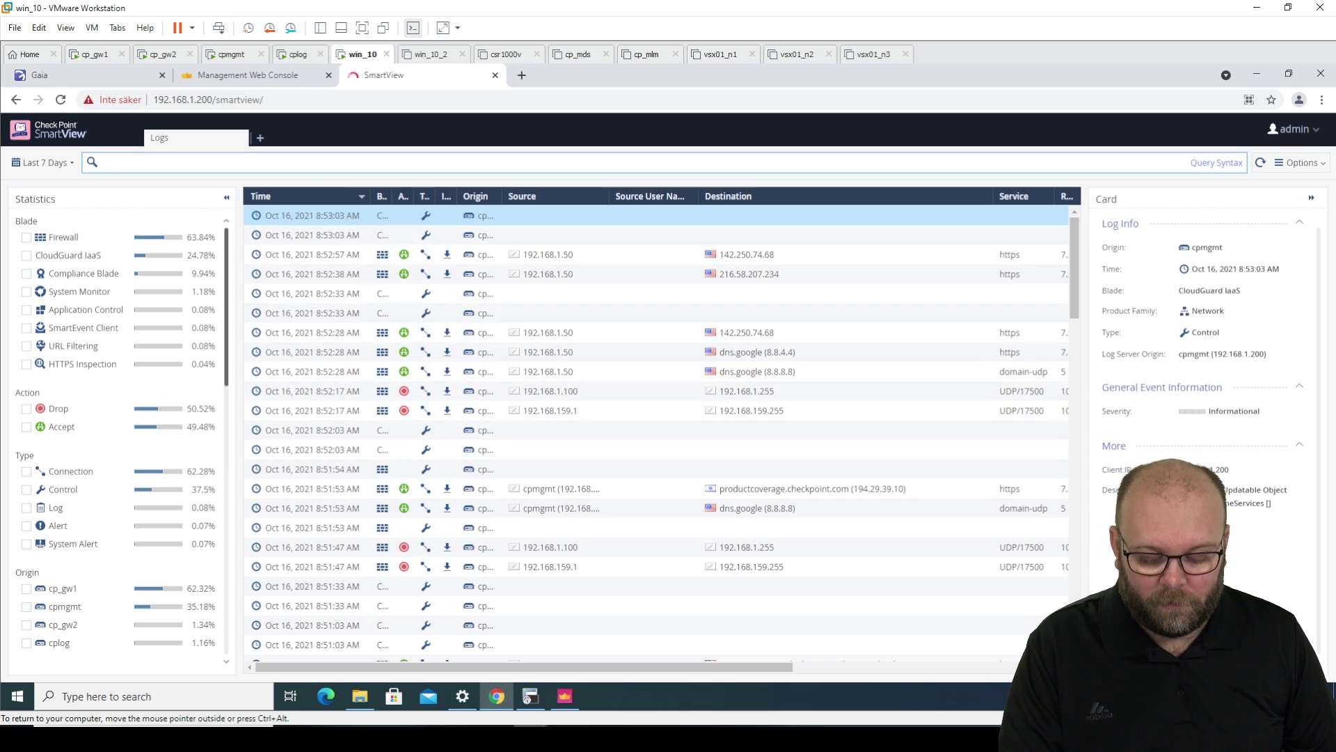
key(Return)
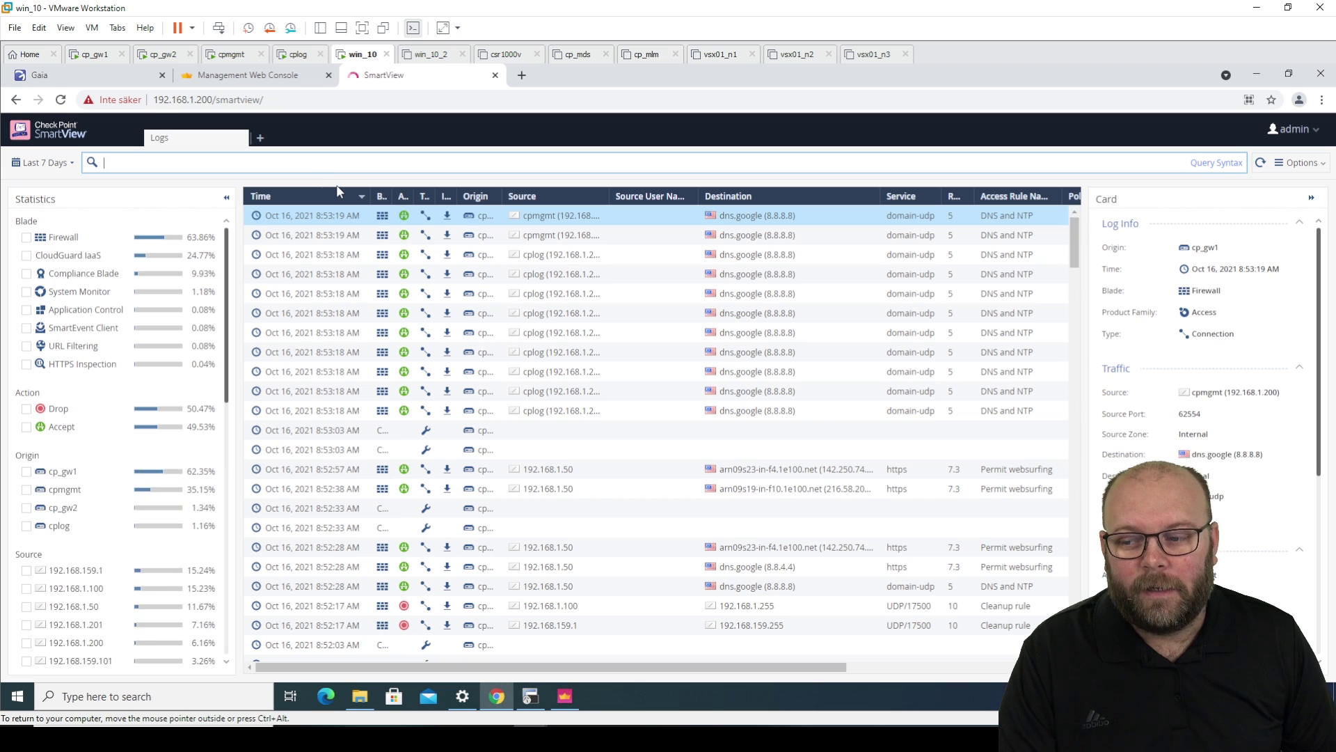
- Review the full details card of the 8:53:18 AM cplog entry, then open the log actions menu
click(351, 276)
double_click(352, 277)
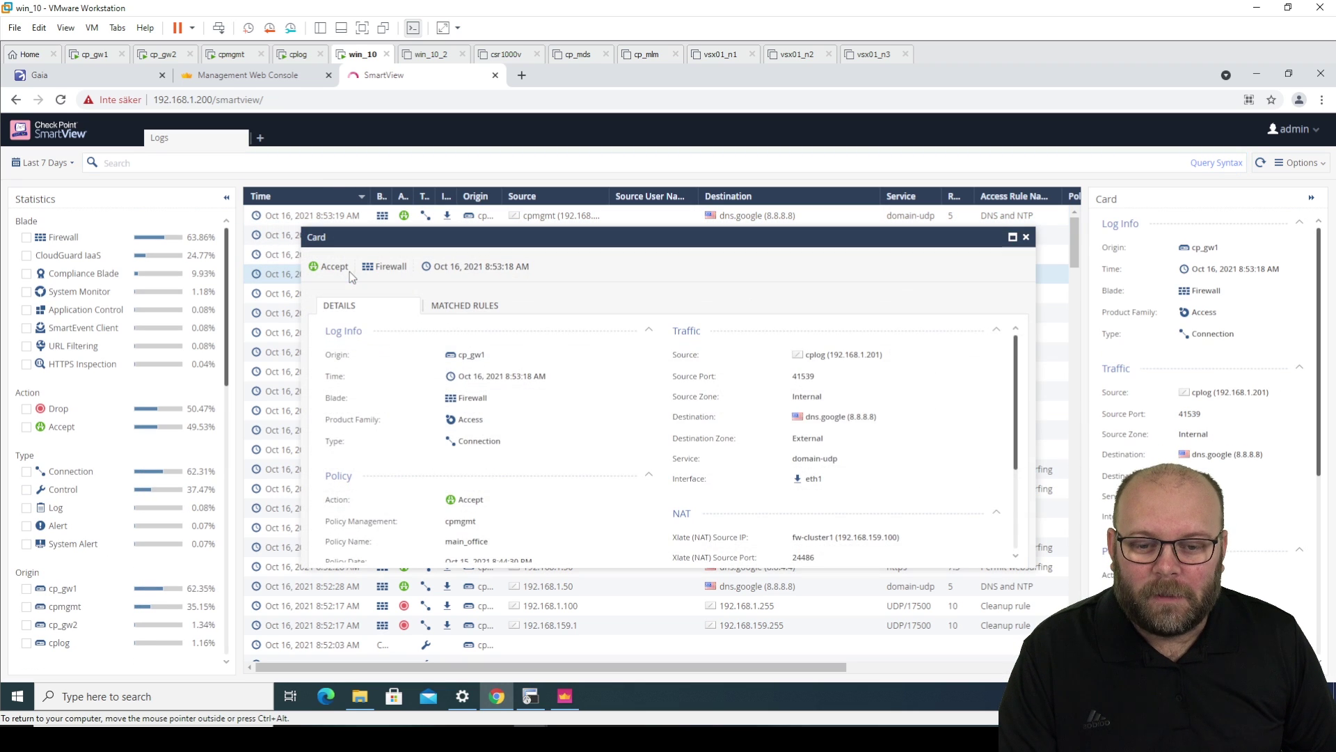
scroll(903, 443, down, 3)
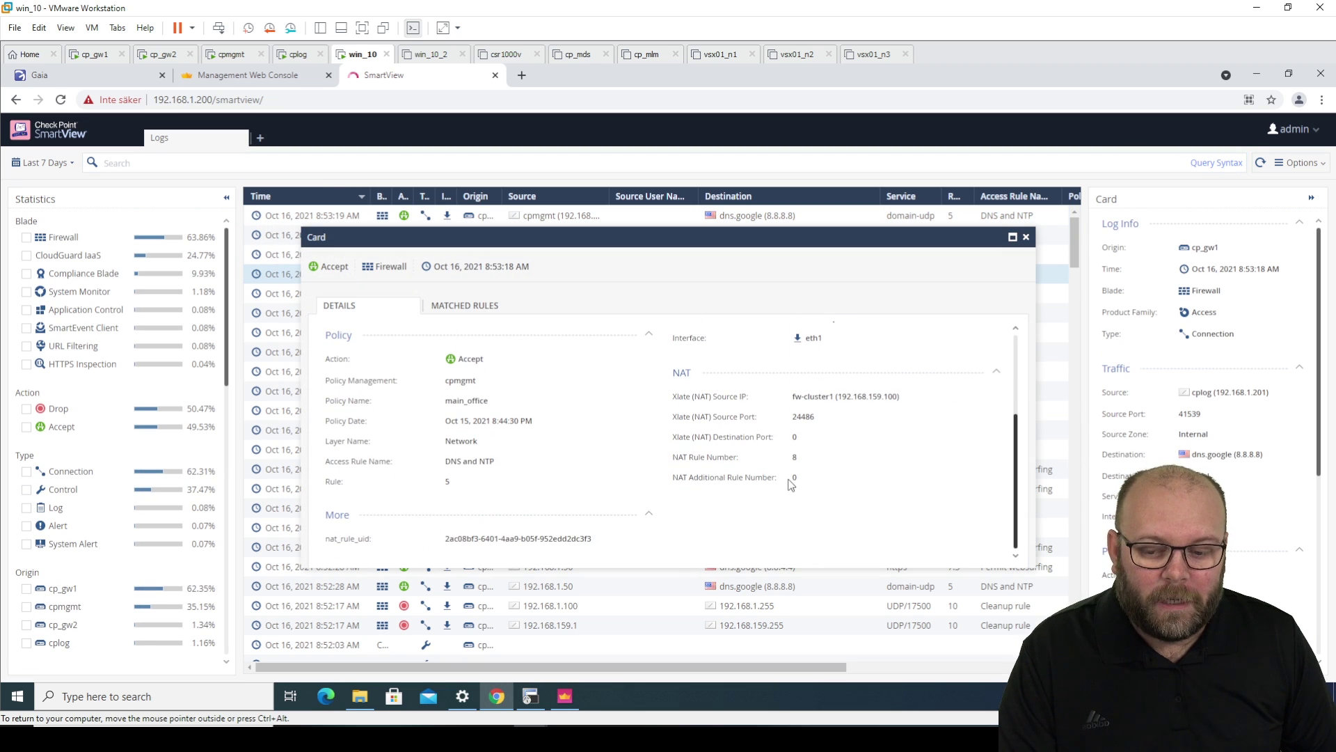
key(Escape)
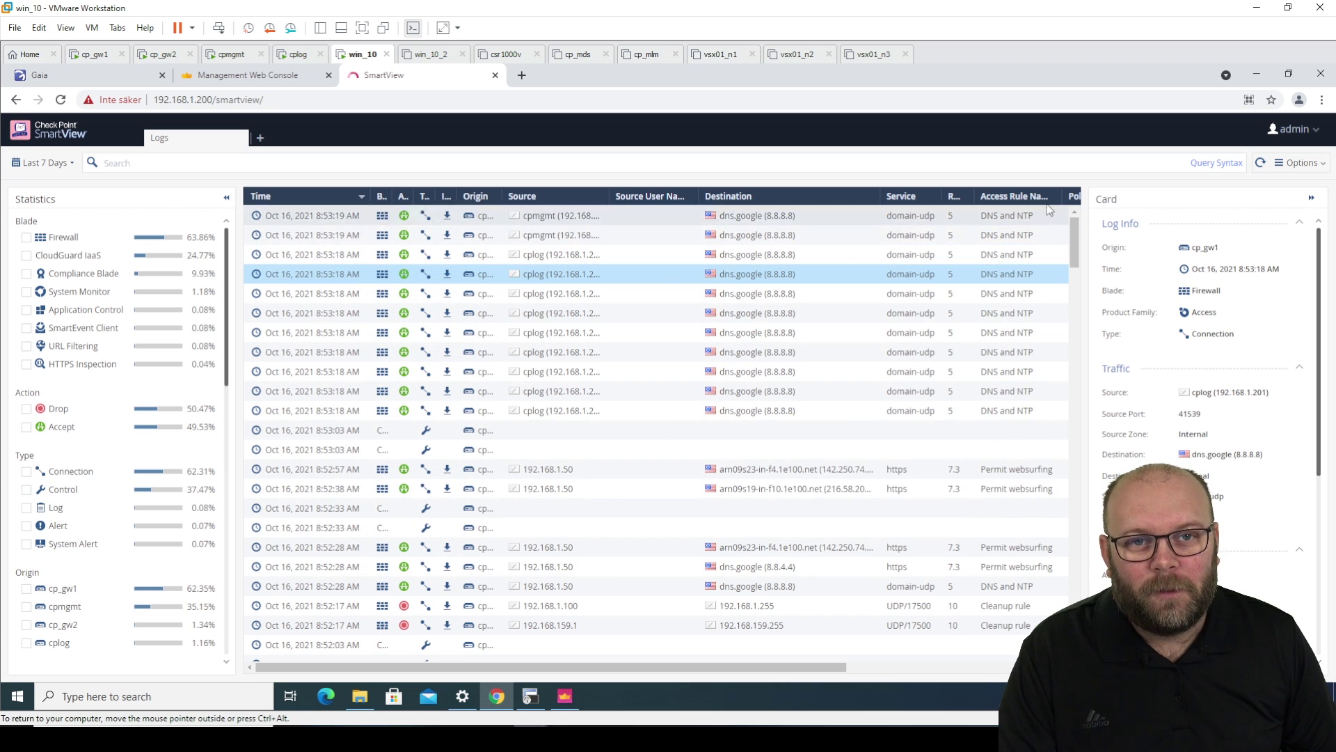
click(1297, 163)
mouse_move(1282, 208)
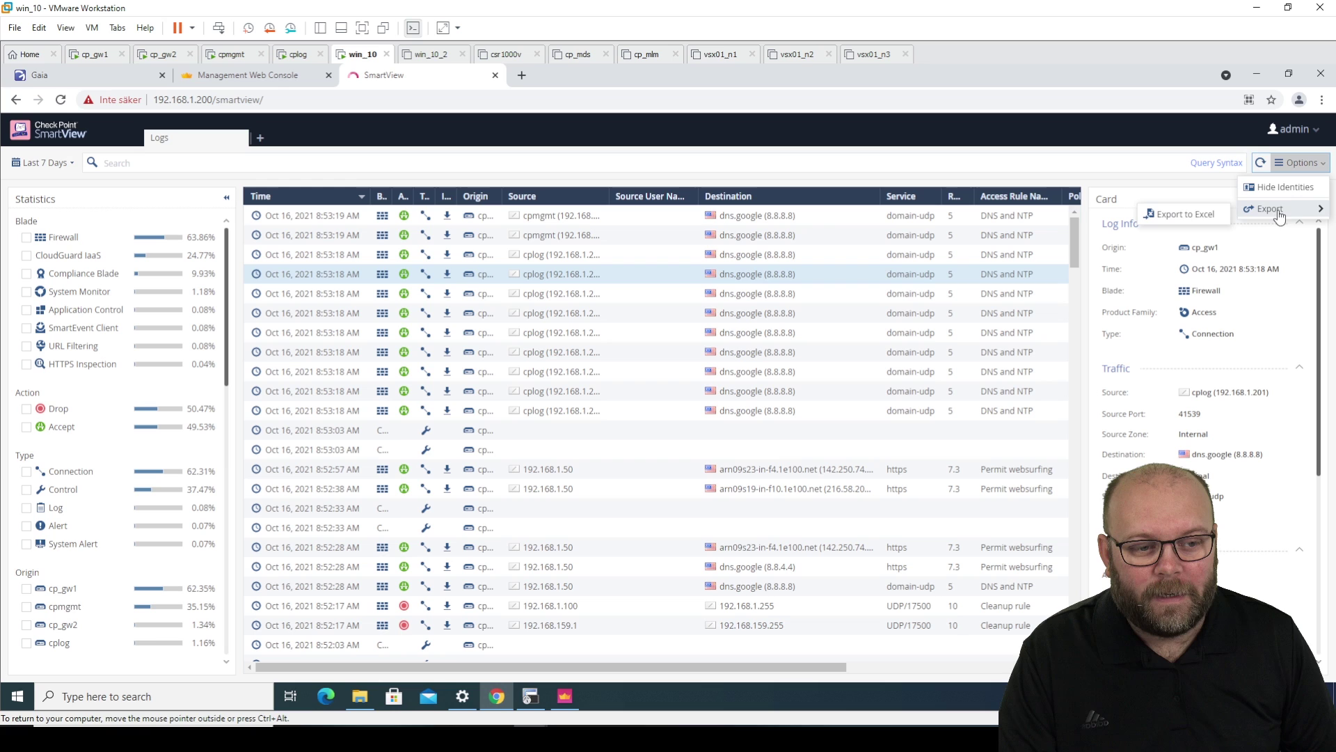
click(1187, 214)
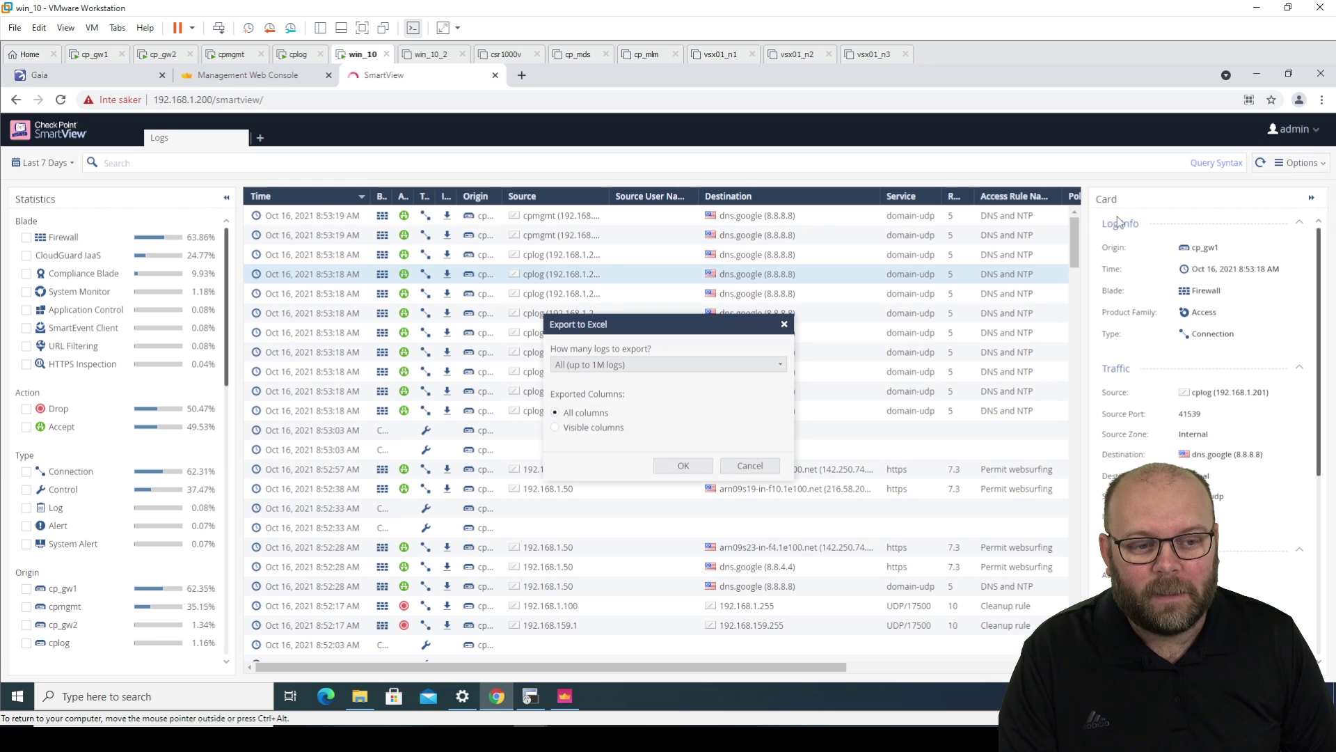
click(599, 368)
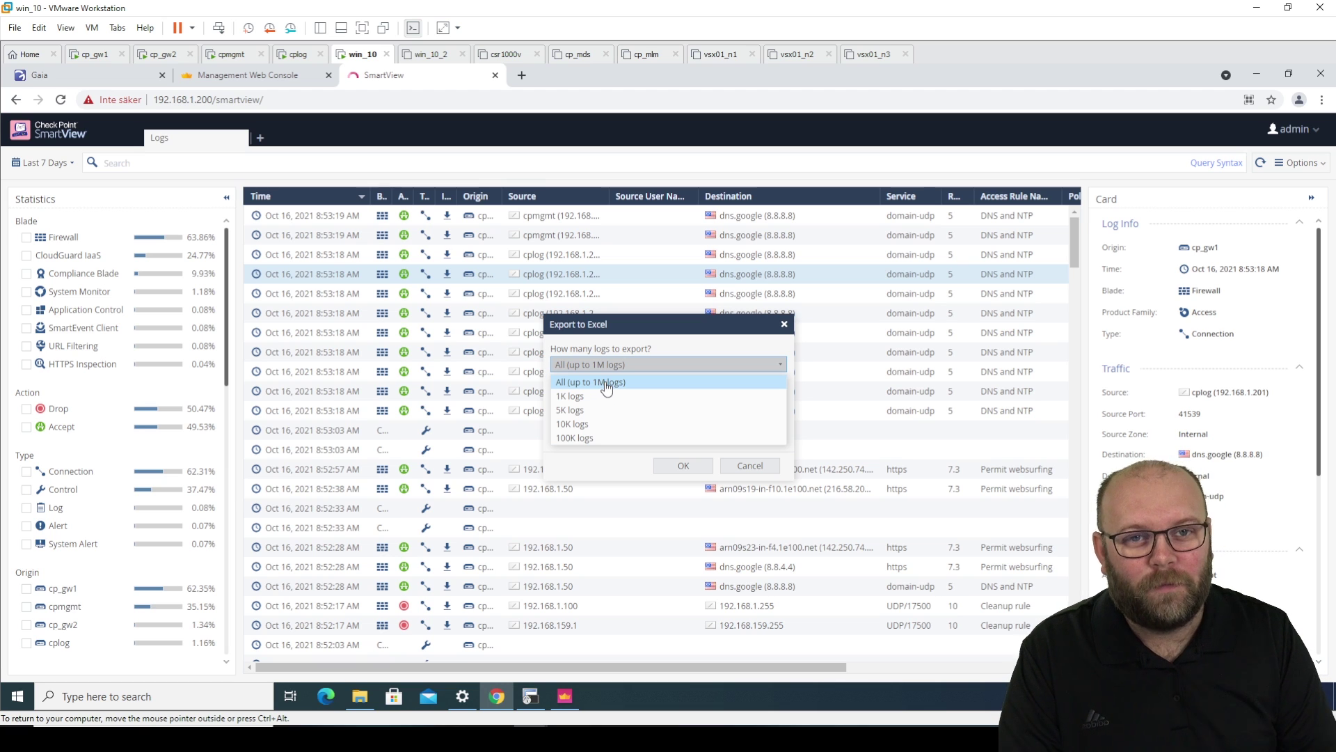
click(606, 384)
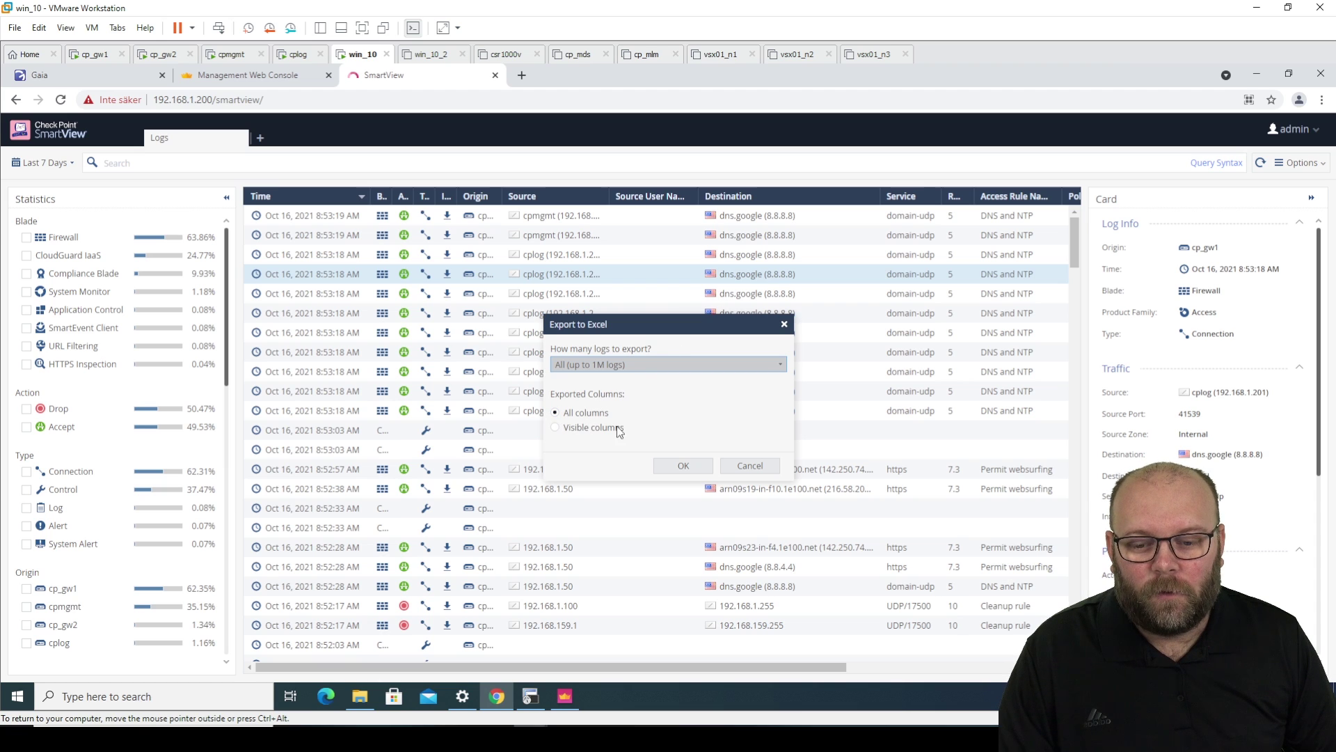
click(750, 466)
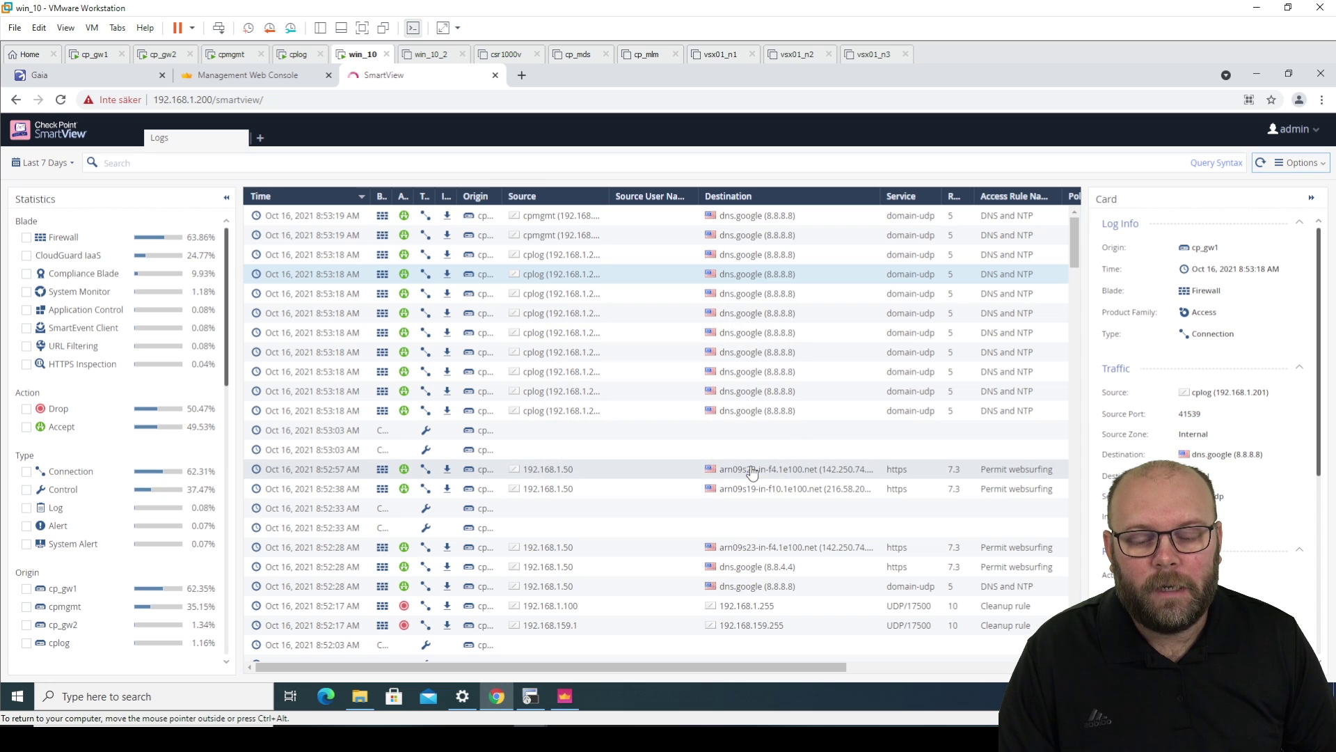
click(879, 666)
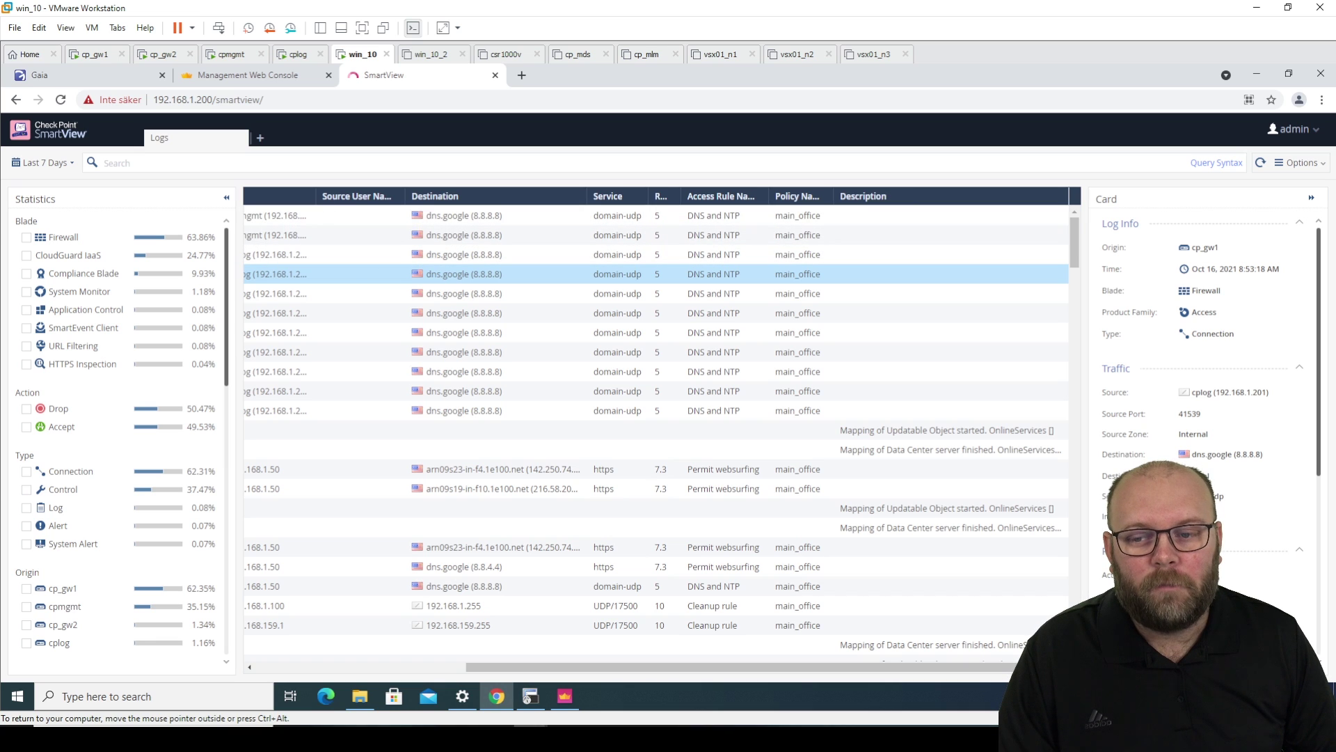
right_click(882, 202)
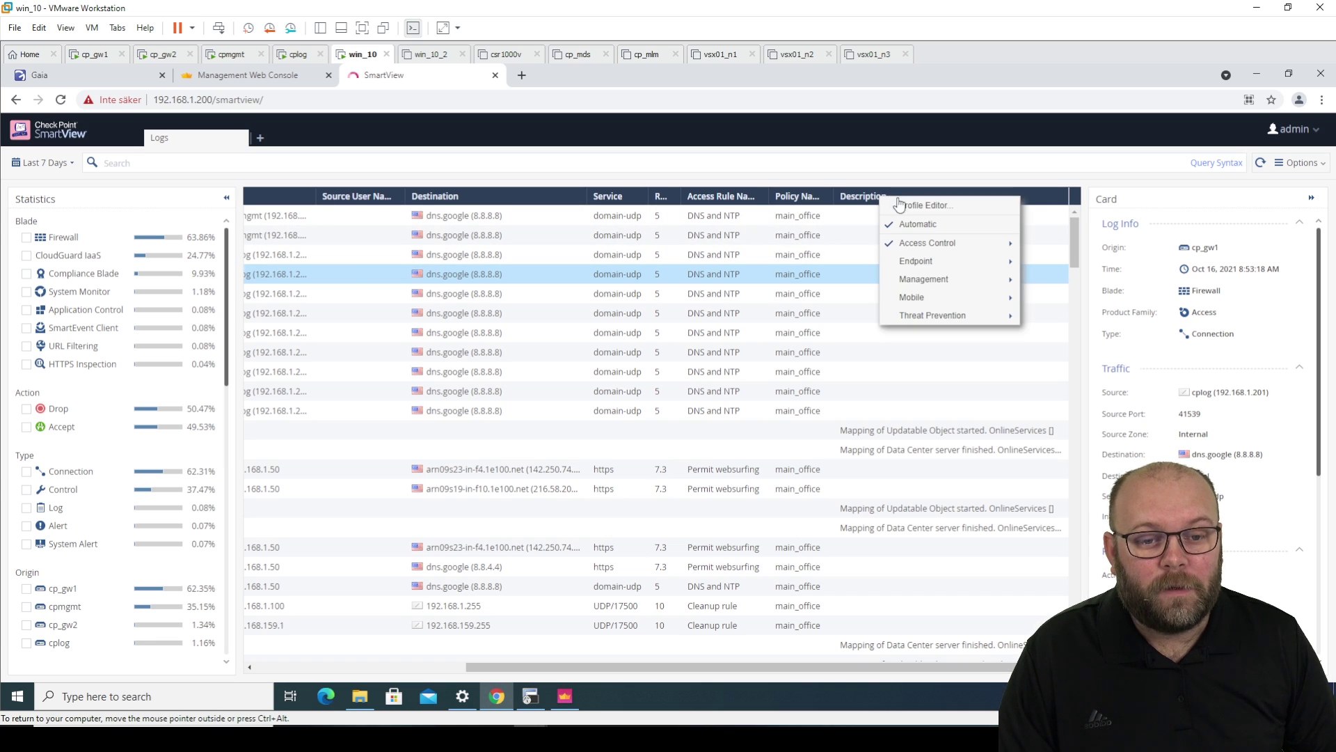
click(902, 206)
scroll(592, 355, down, 3)
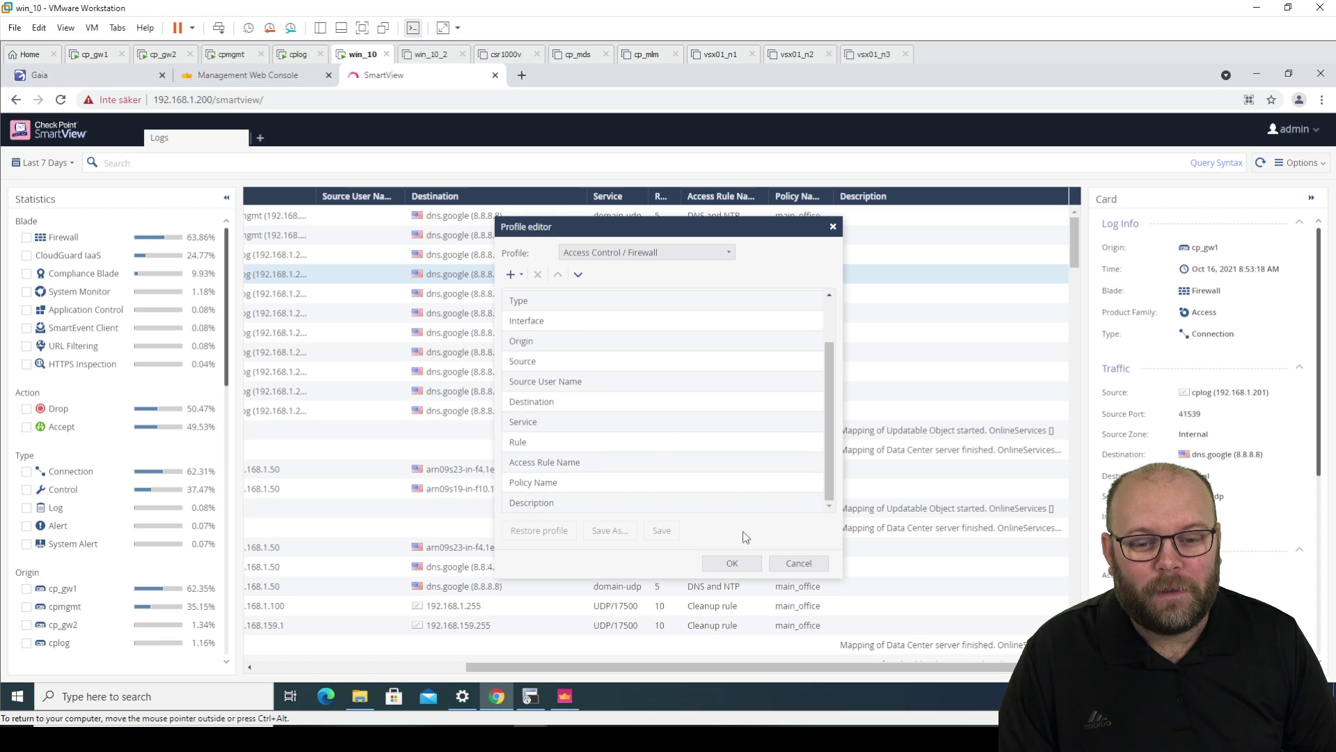
click(799, 563)
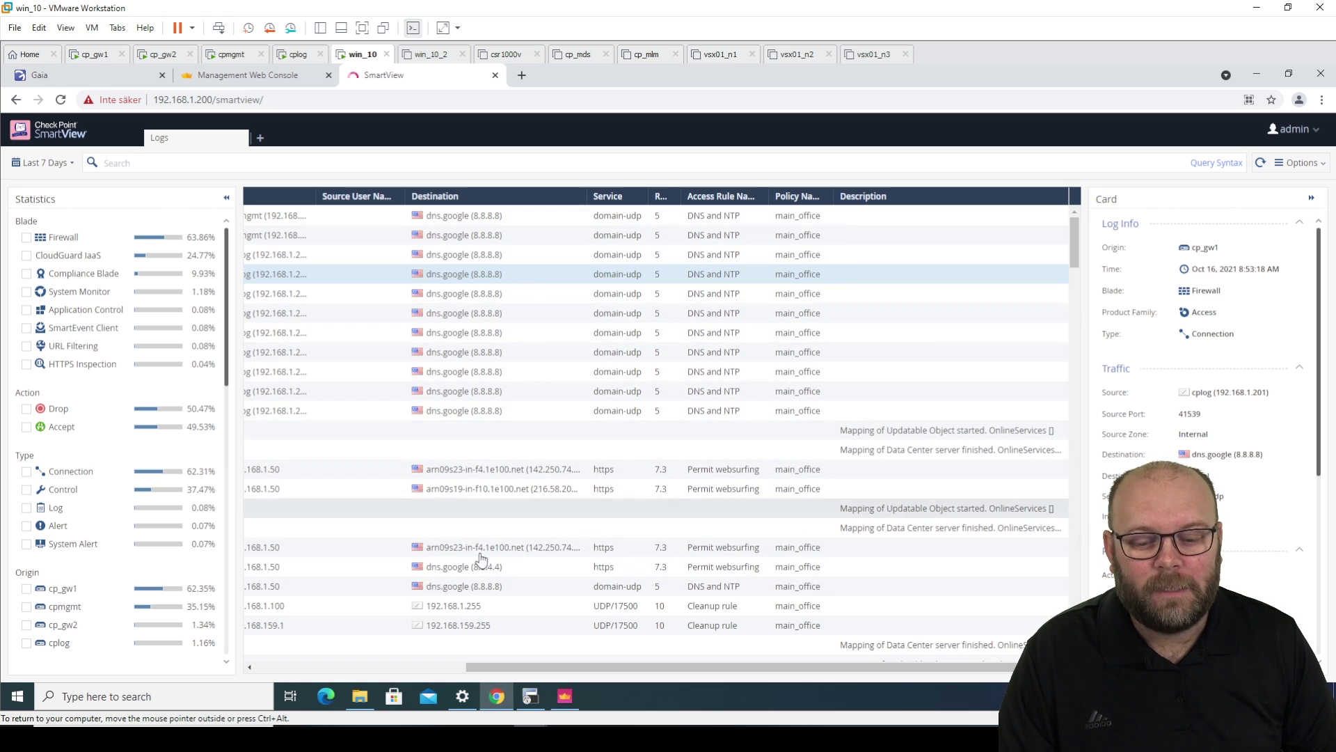
drag(801, 667, 590, 667)
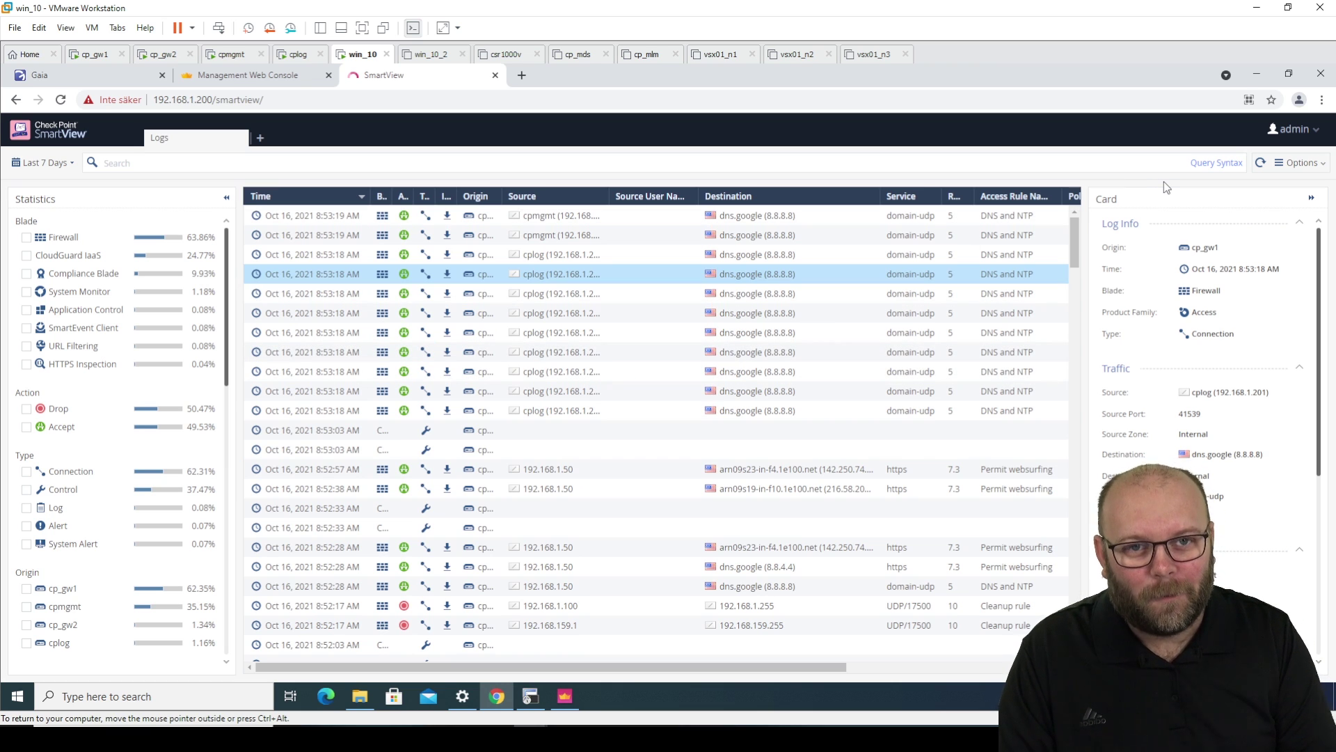
- Export all logs (up to 1M) with all columns to Excel via Options > Export
click(1261, 163)
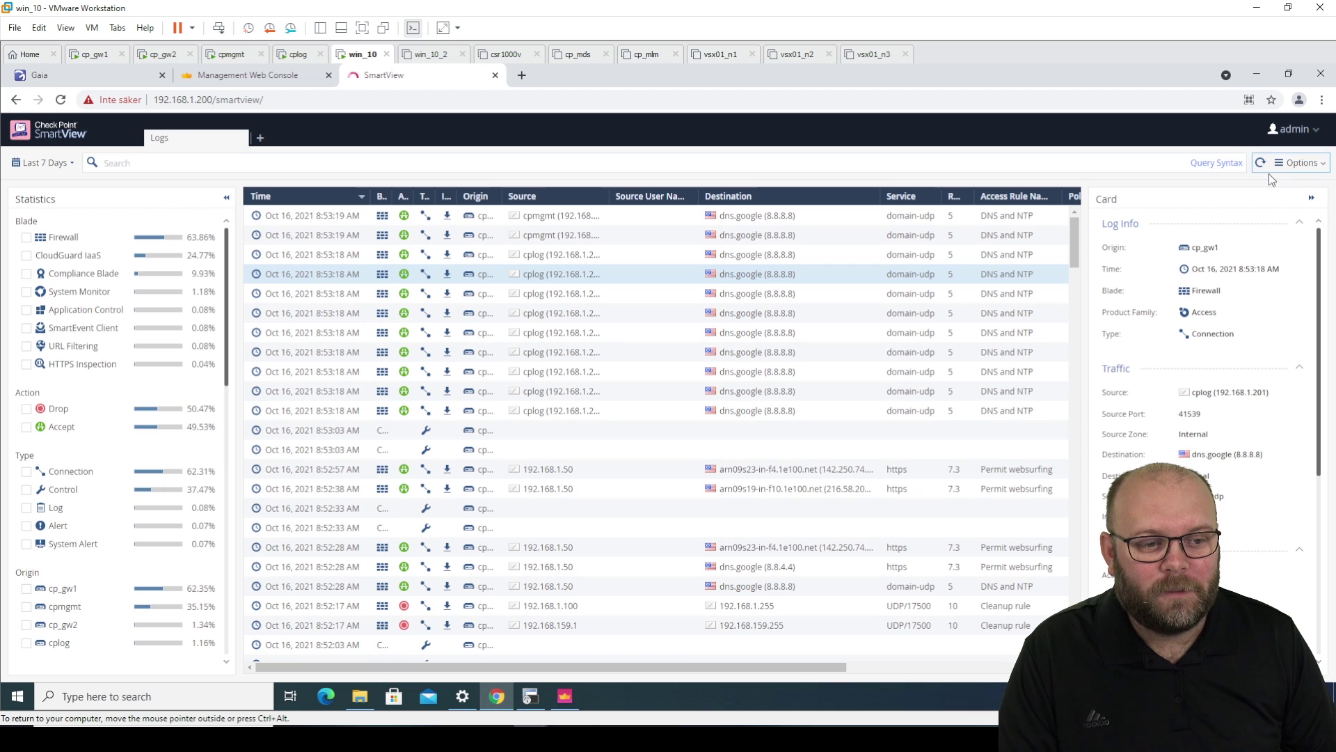
click(1299, 163)
mouse_move(1291, 216)
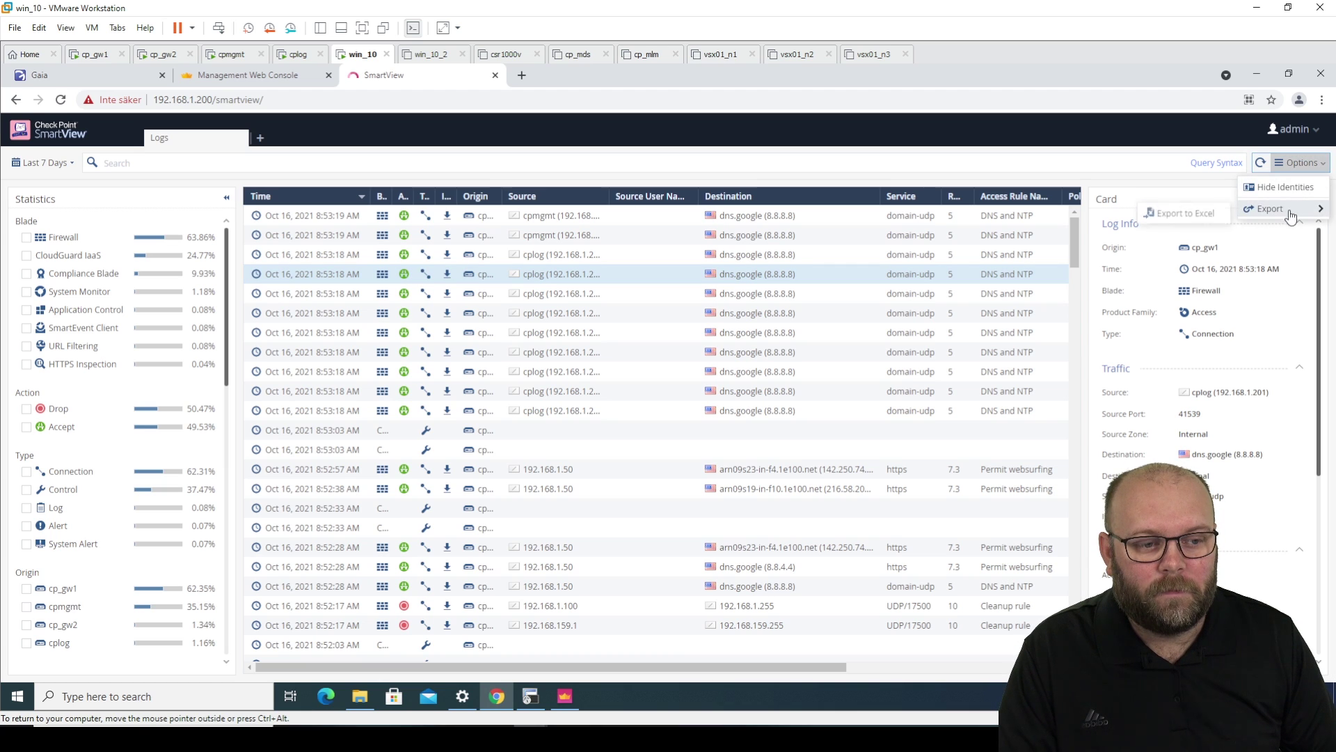
click(1183, 213)
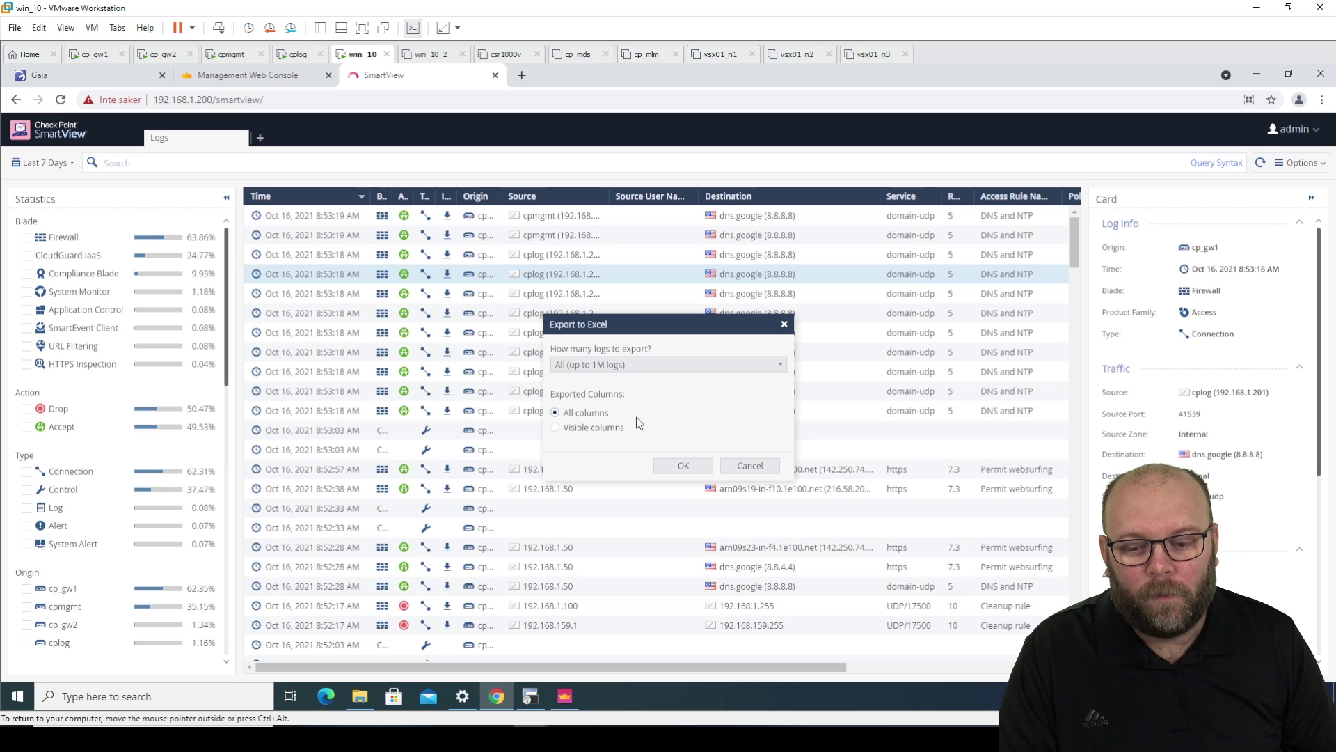
click(675, 466)
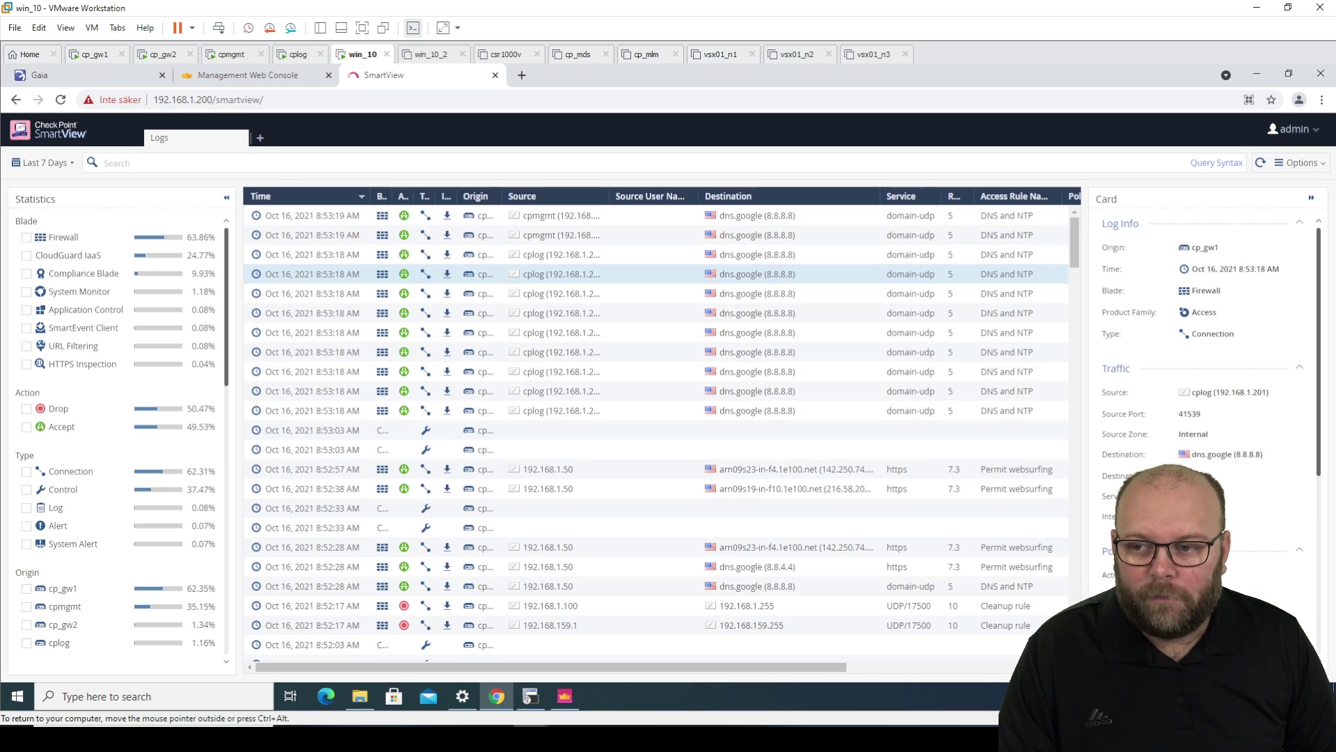
- In a new catalog tab, check the Archive's completed and still-running log exports, then return to Logs
click(261, 141)
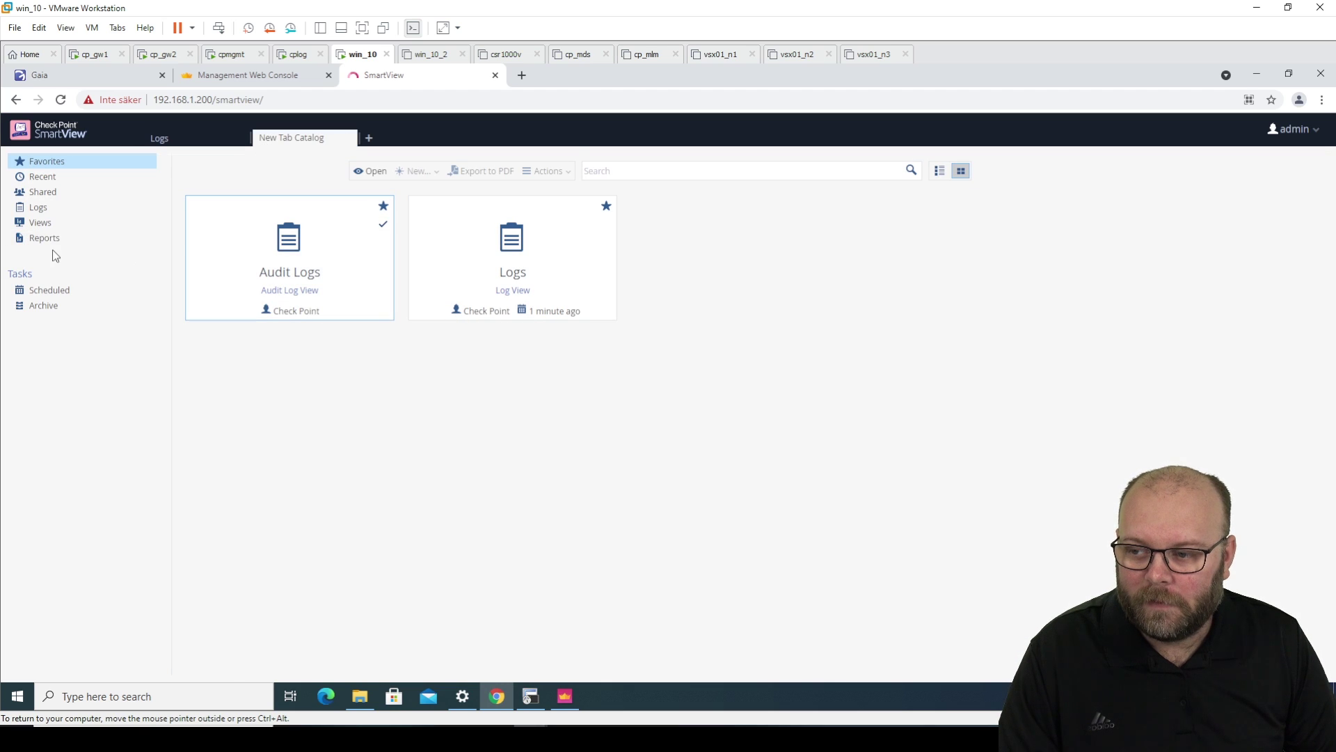
click(45, 211)
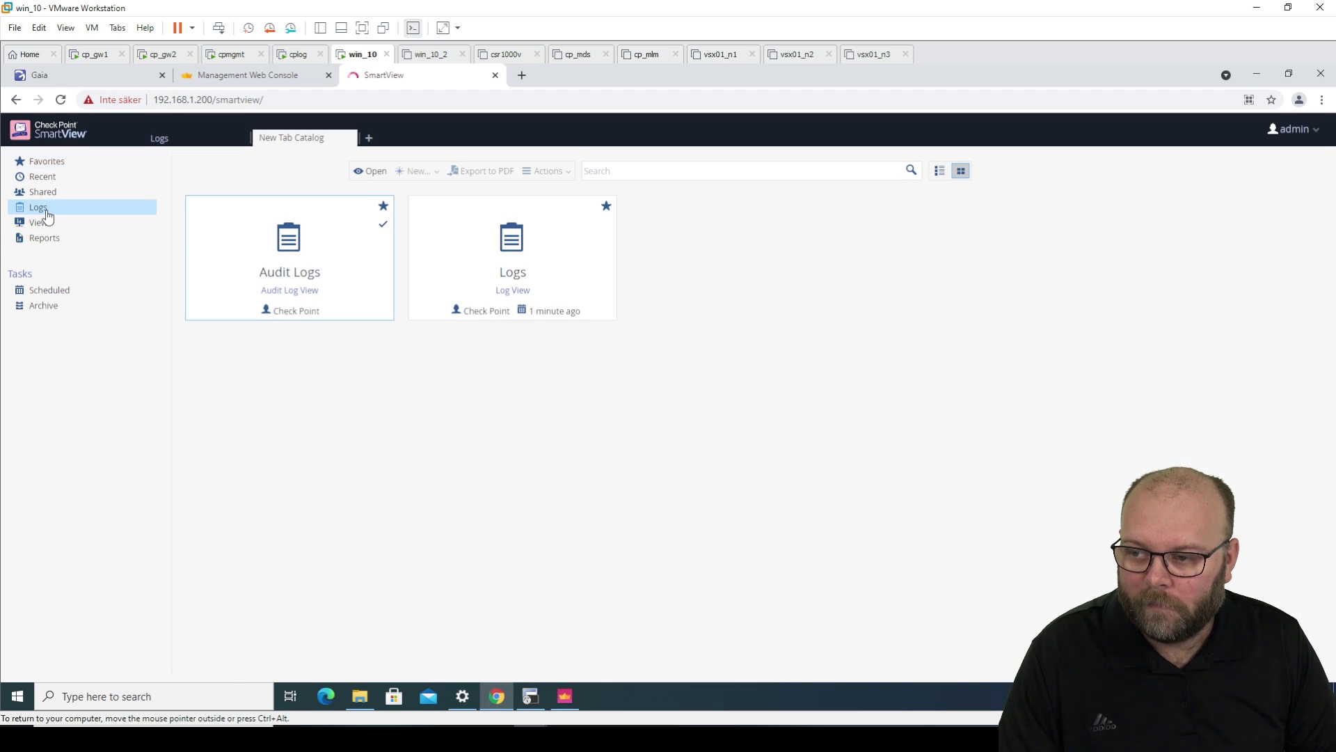
click(61, 310)
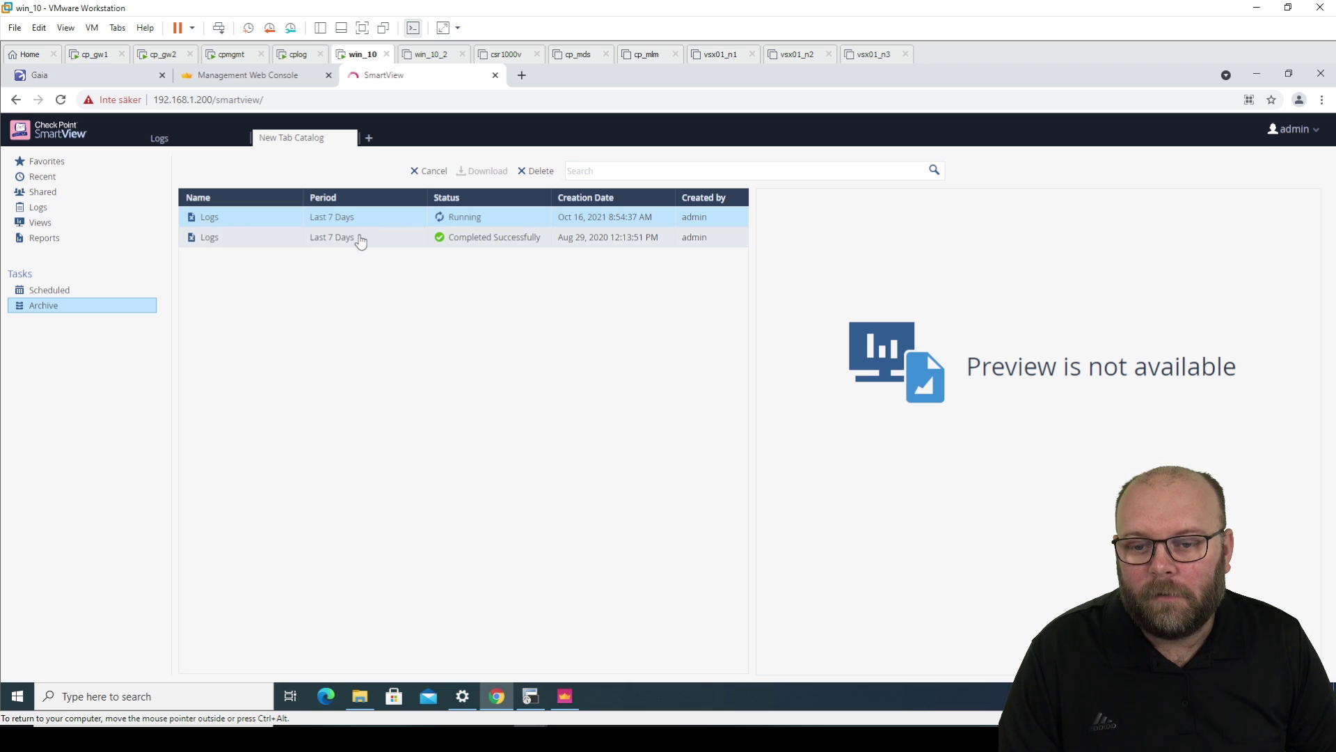
click(329, 244)
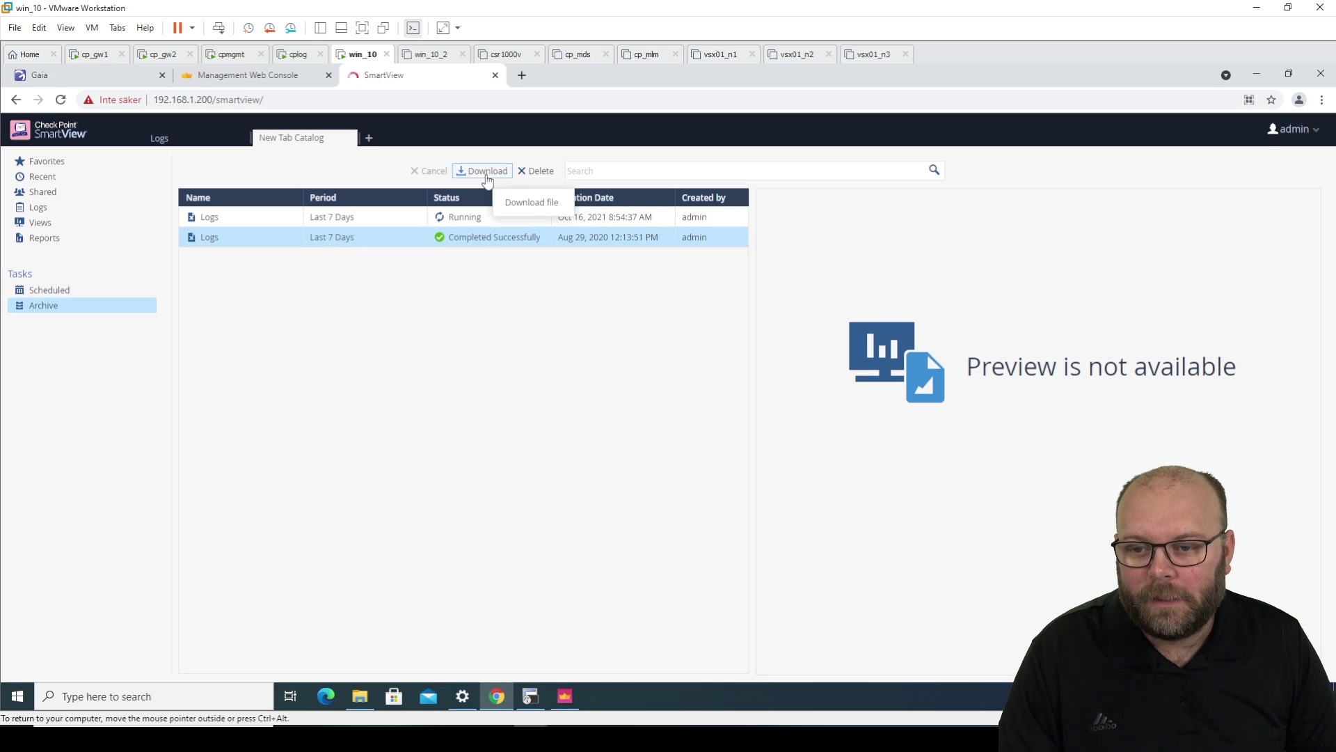
click(373, 220)
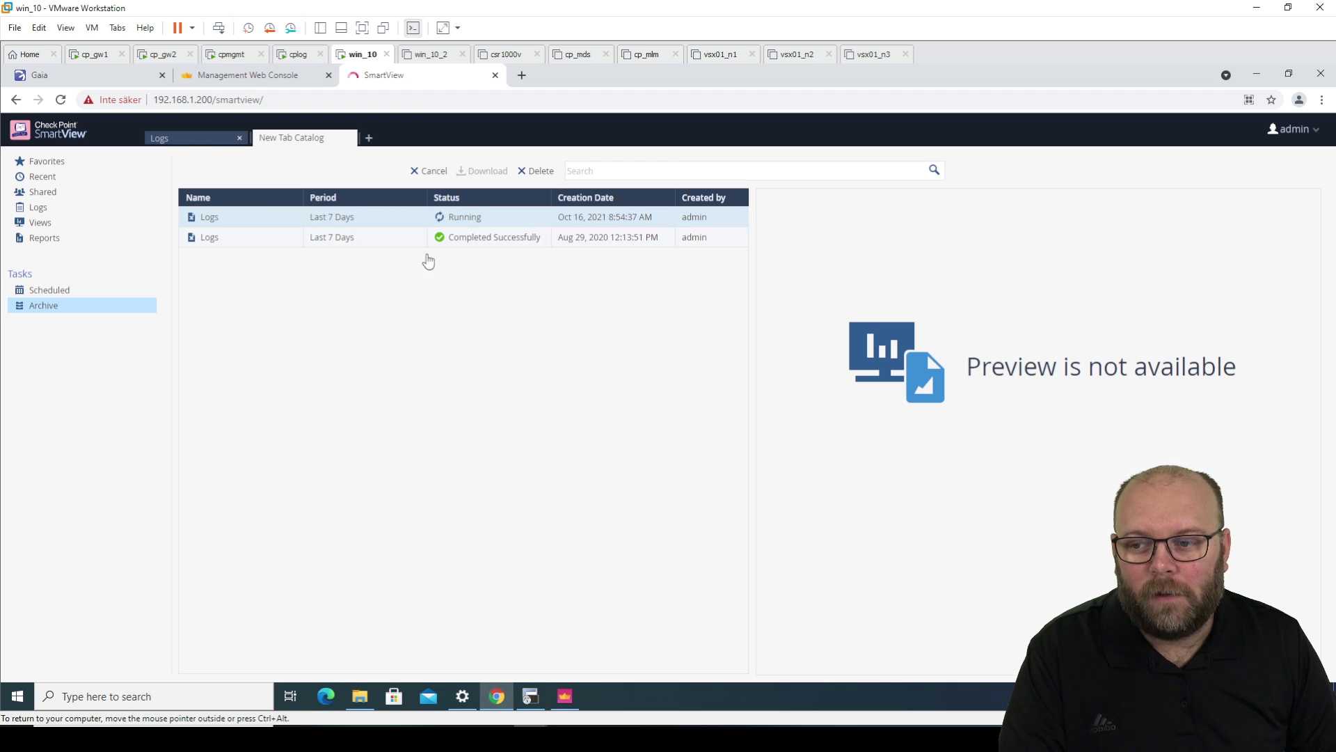
double_click(400, 214)
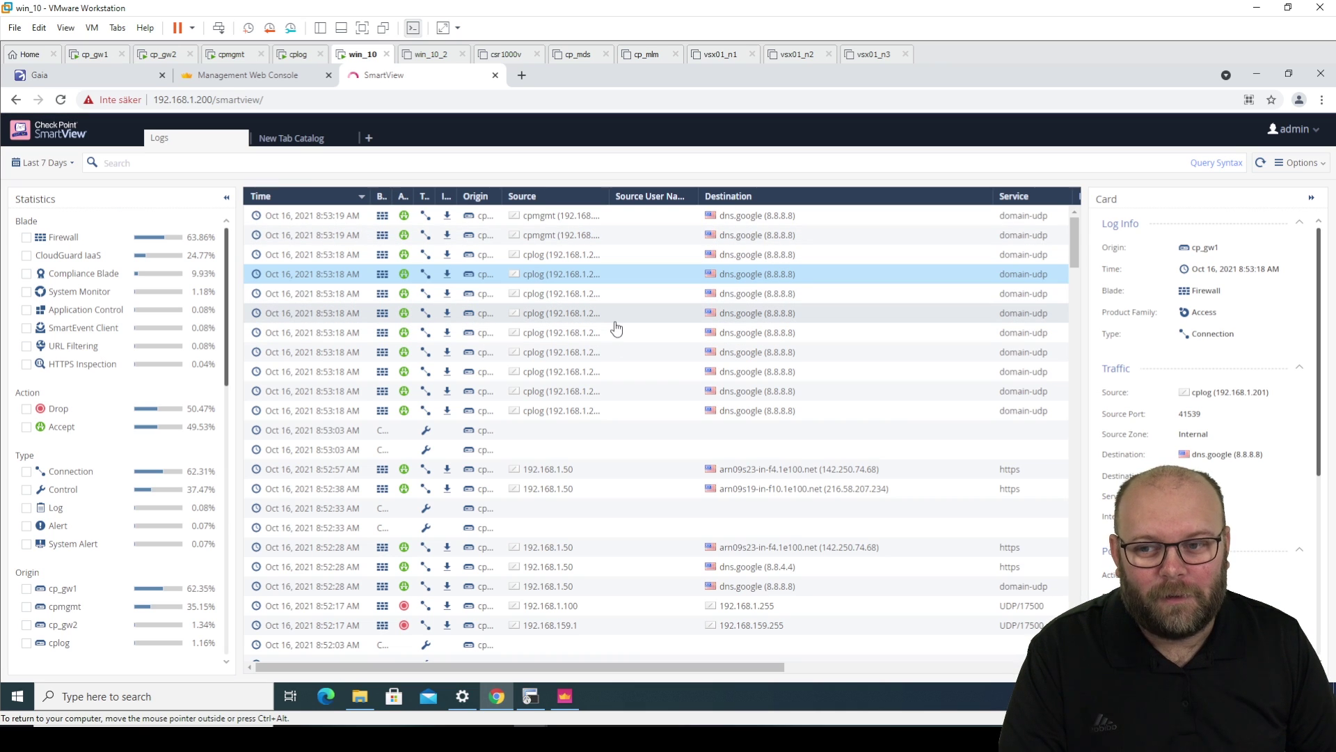
- Open the 7-day Logs view under LOGS & MONITOR and bring up its Options export menu
click(306, 139)
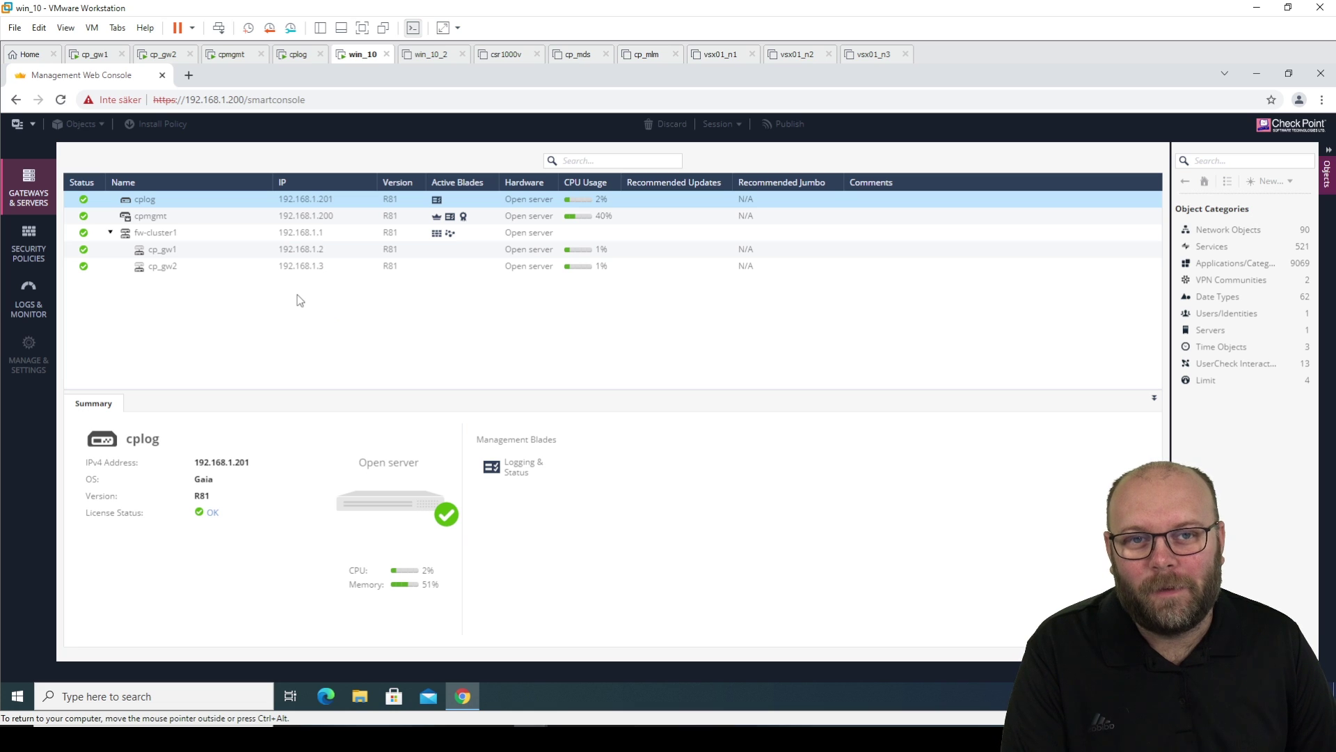
click(36, 295)
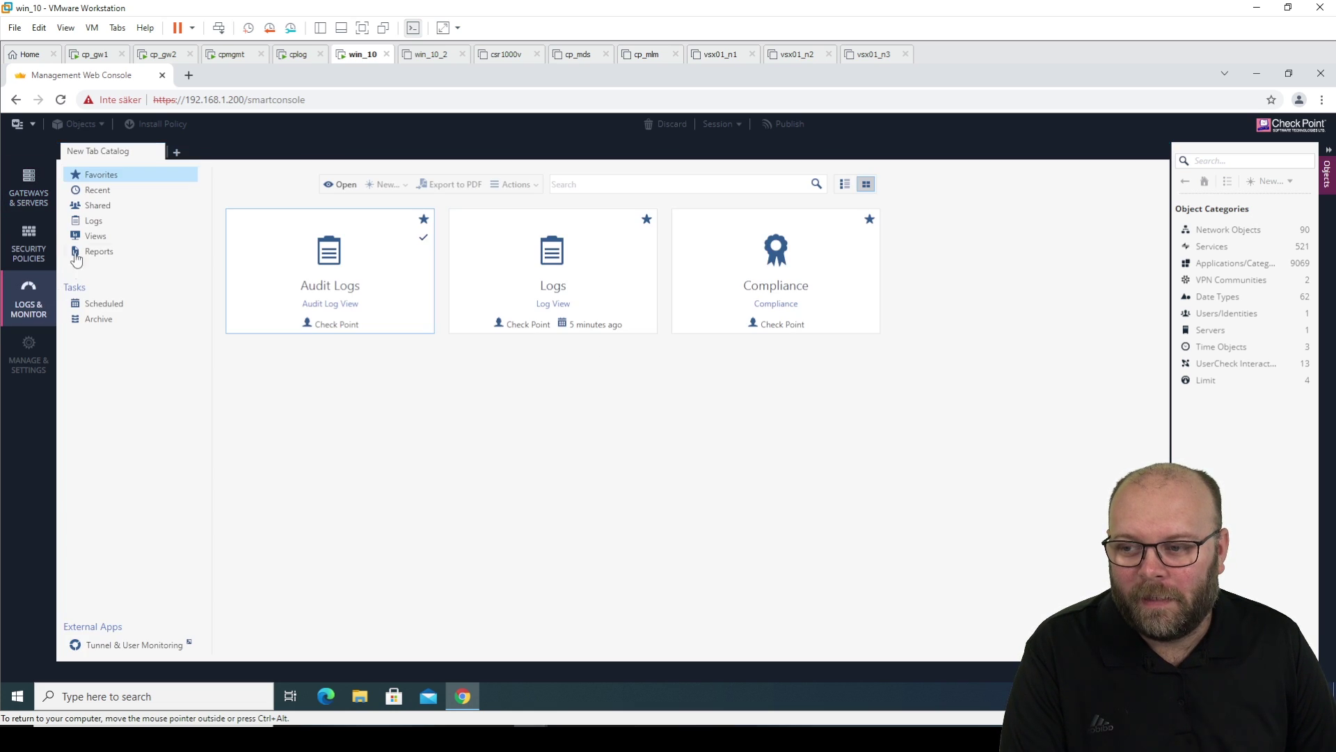
double_click(516, 252)
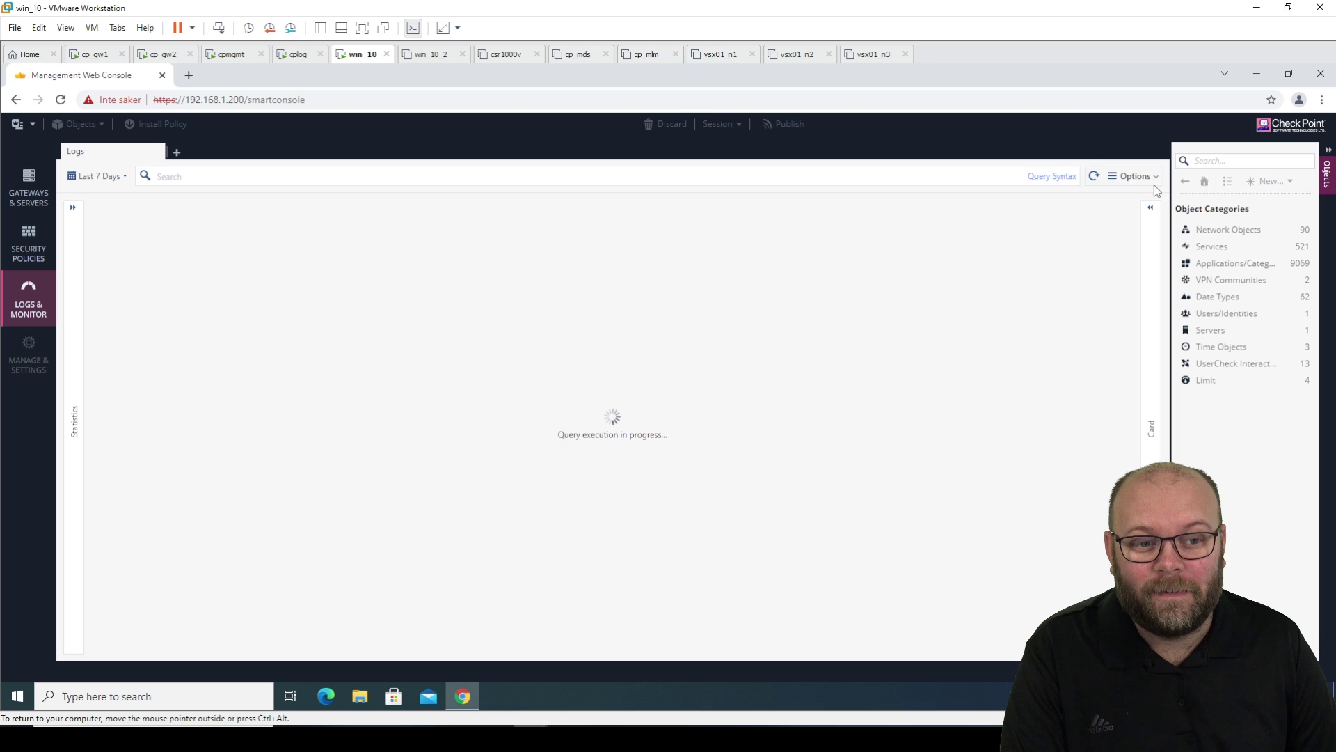
click(1134, 177)
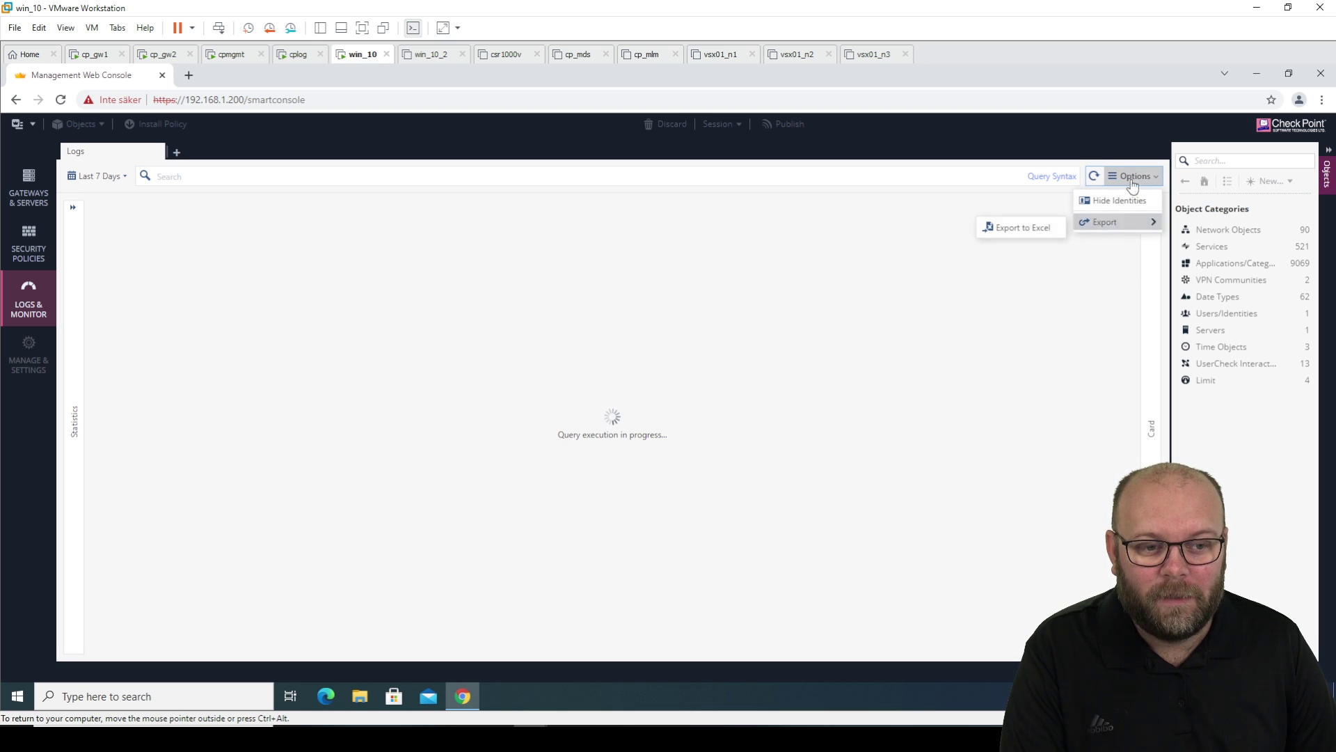
- Export 1K logs with all columns to Excel, then open a new catalog tab
click(1036, 231)
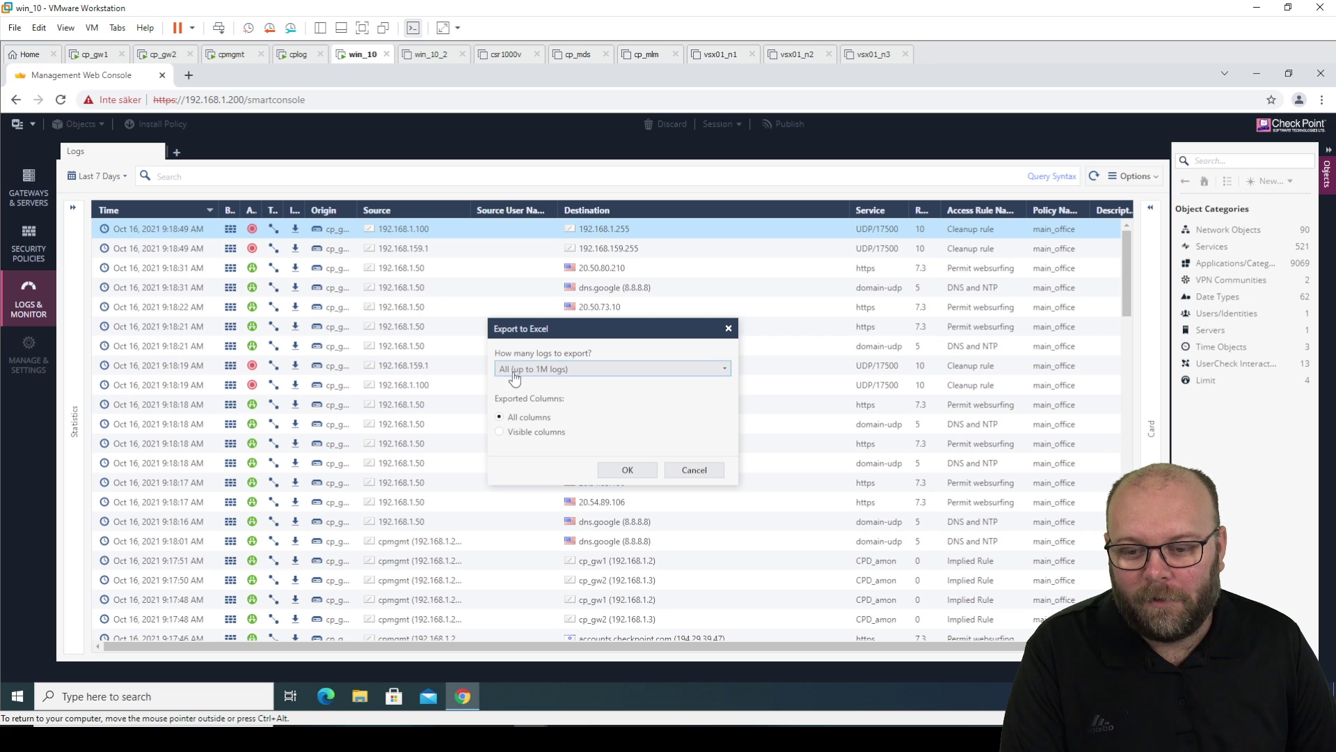
click(530, 370)
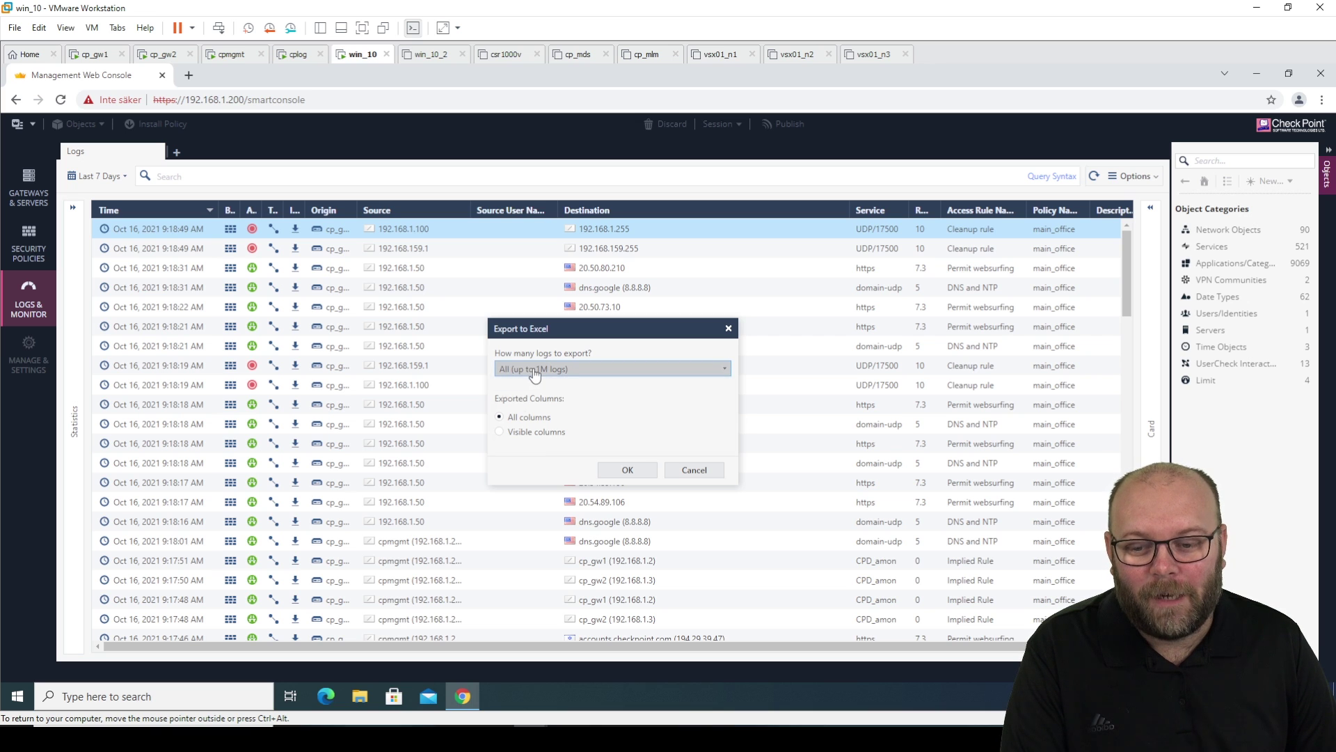
click(541, 401)
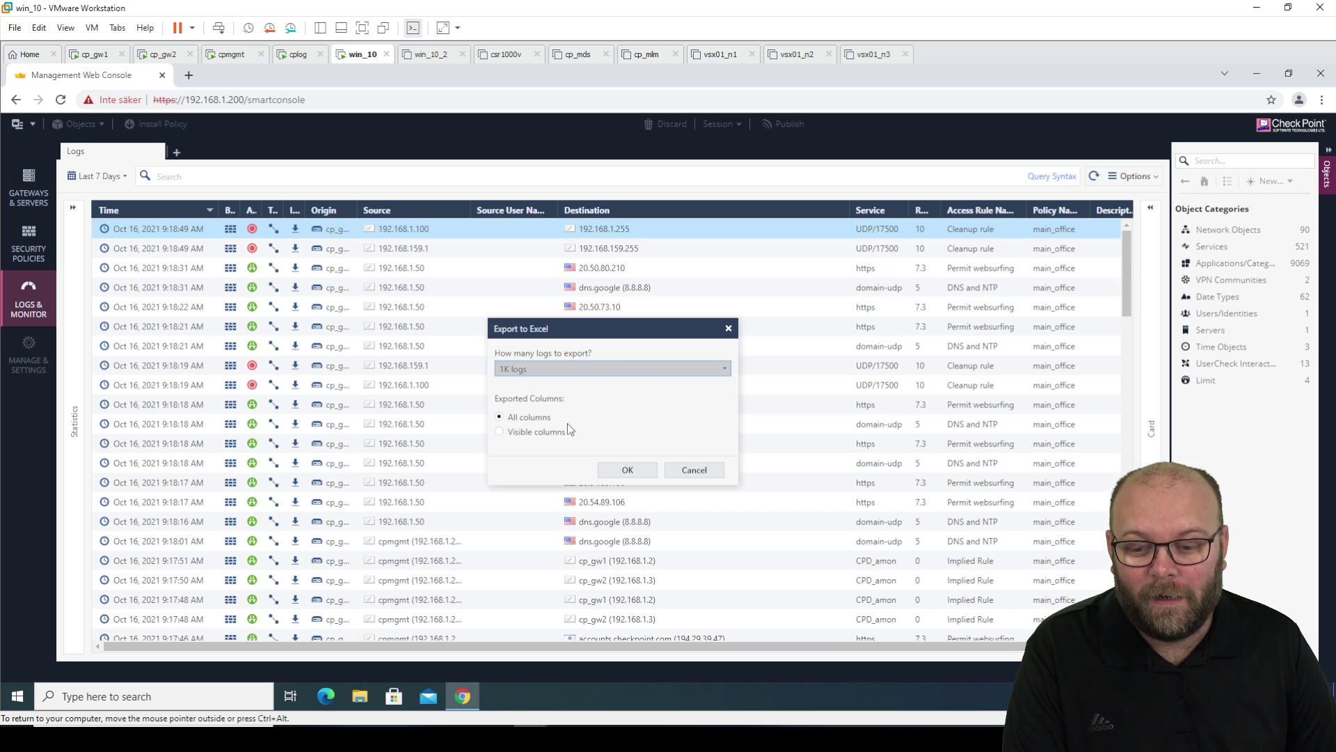
click(627, 471)
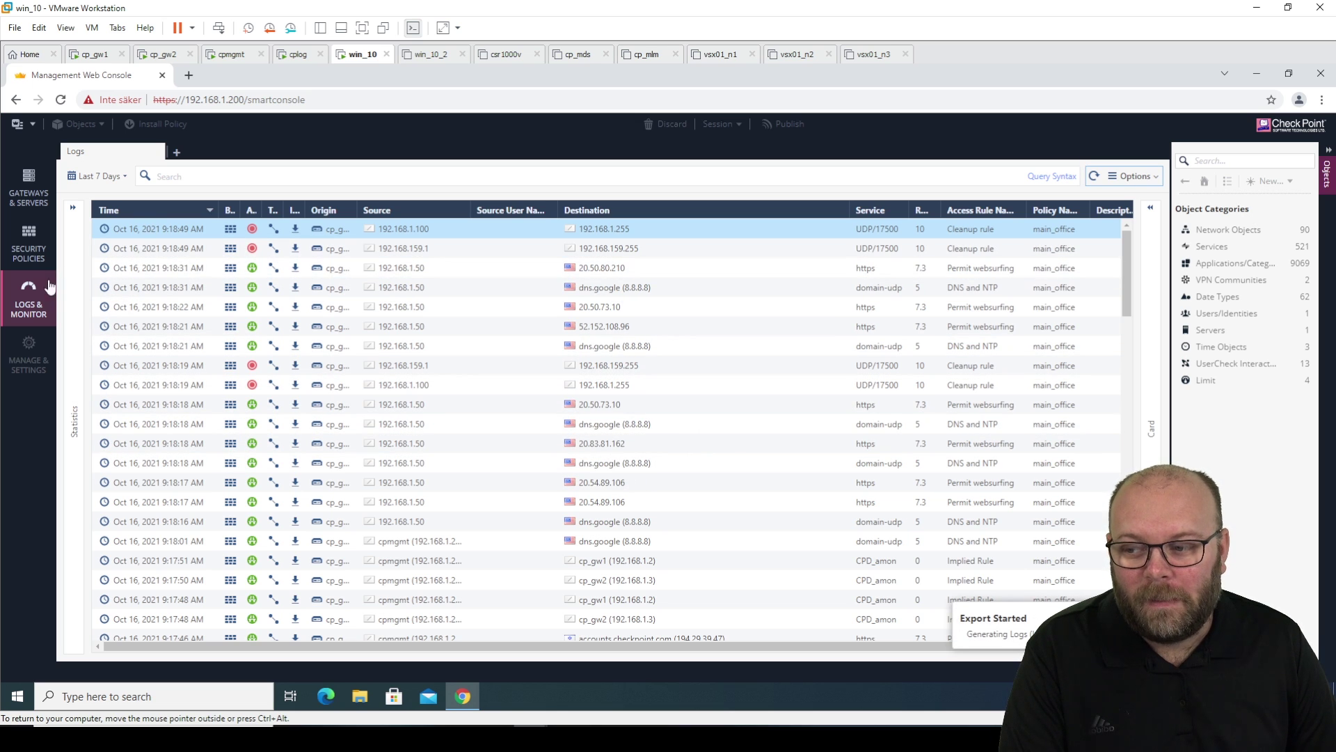
click(177, 152)
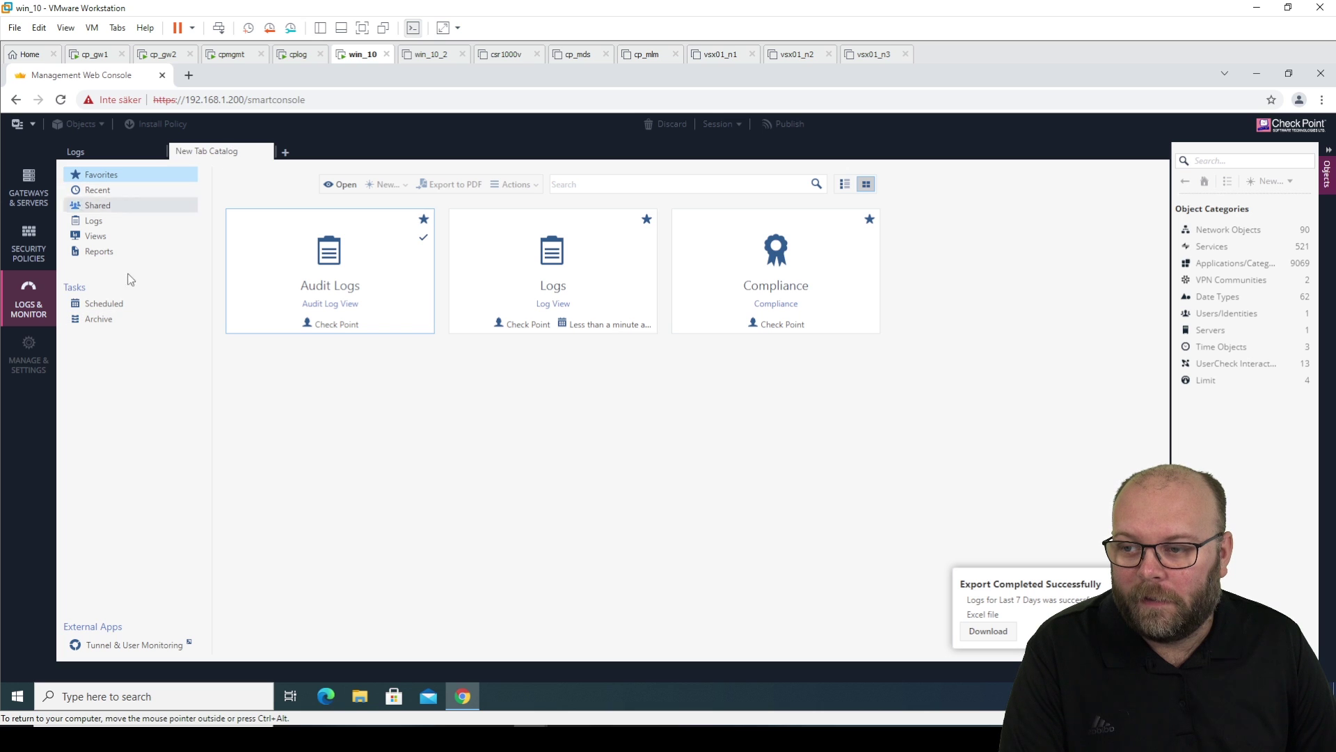
- In the Archive, pick the latest Oct 16 completed export and download Logs_Oct_16_2021_9_19_15_AM.xlsx
click(115, 322)
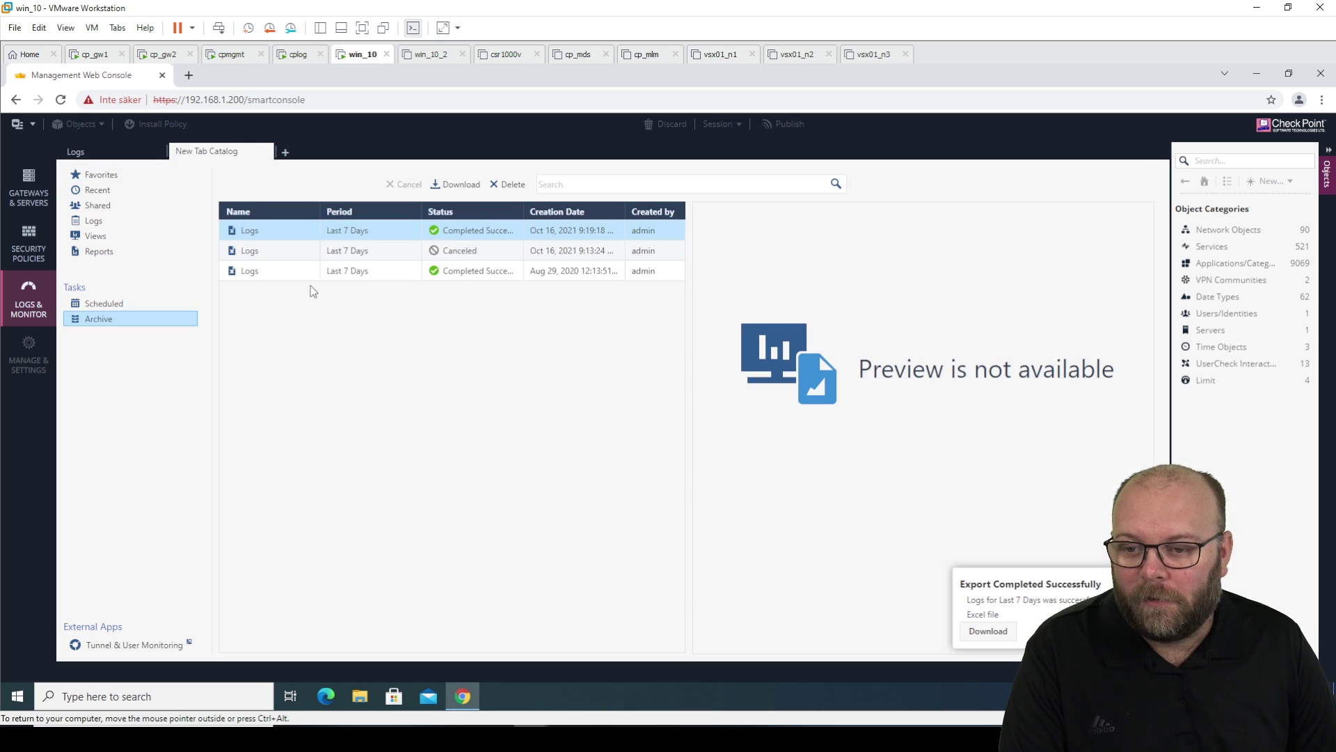
click(293, 254)
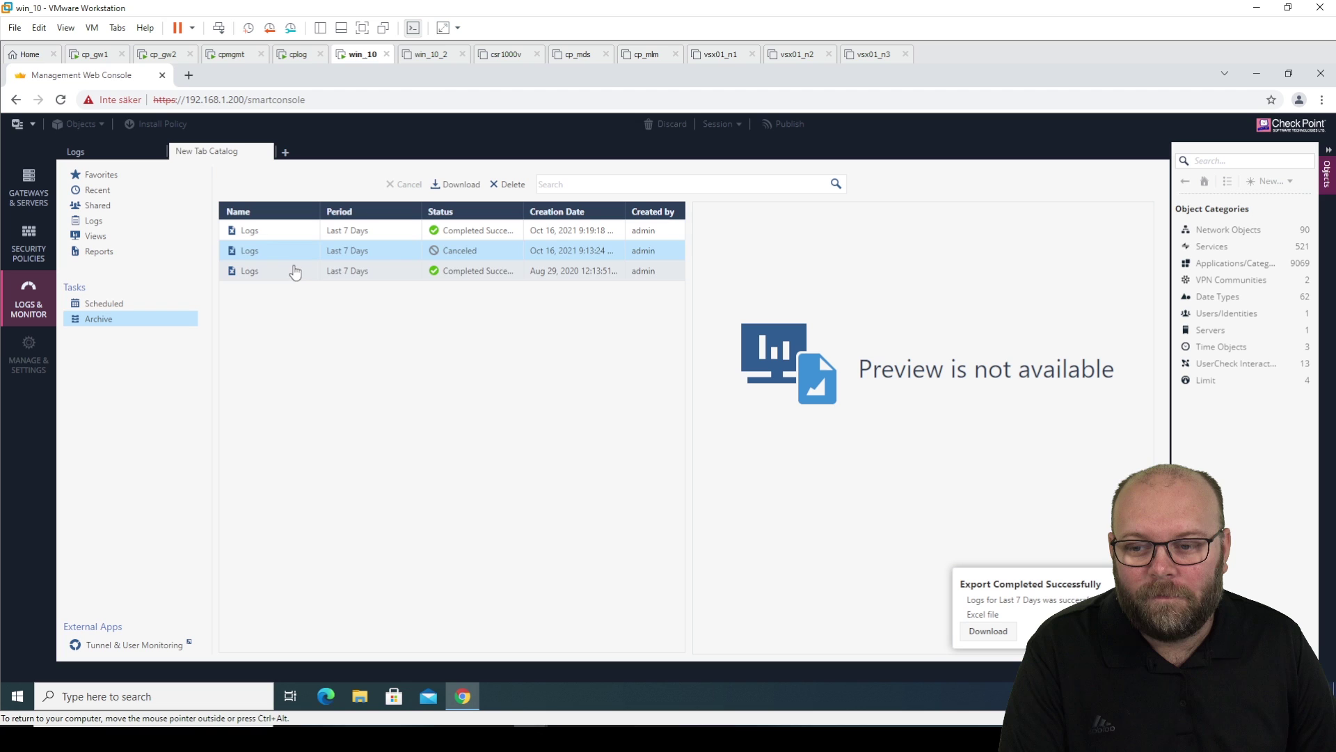
click(294, 271)
click(296, 259)
click(292, 271)
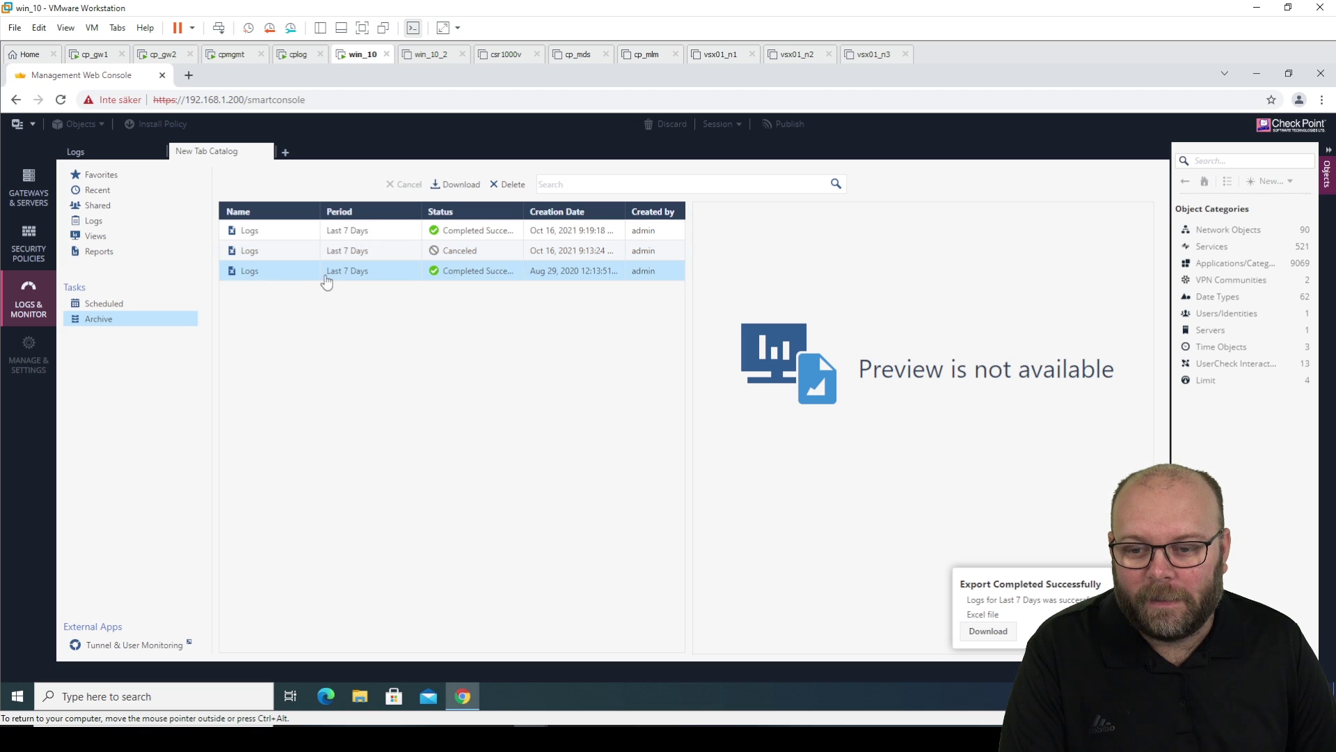
click(311, 255)
click(306, 233)
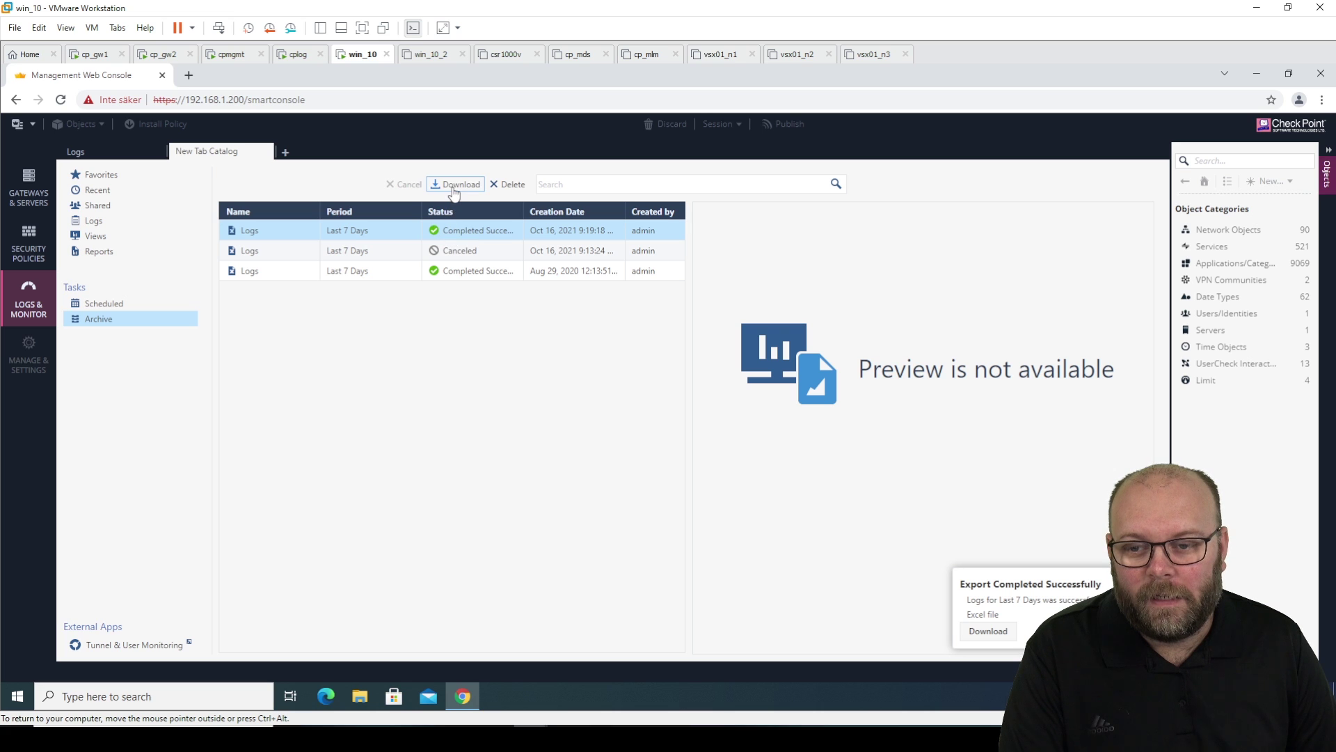
click(455, 185)
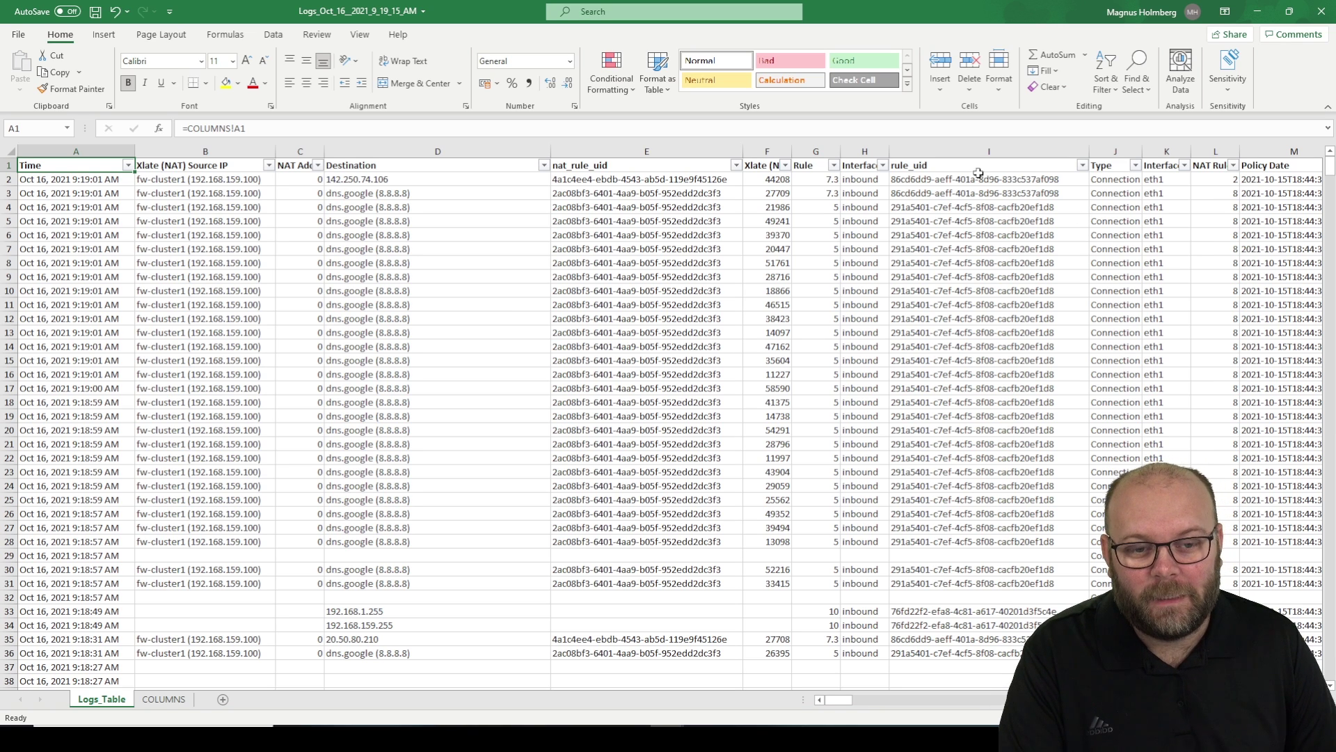
click(941, 262)
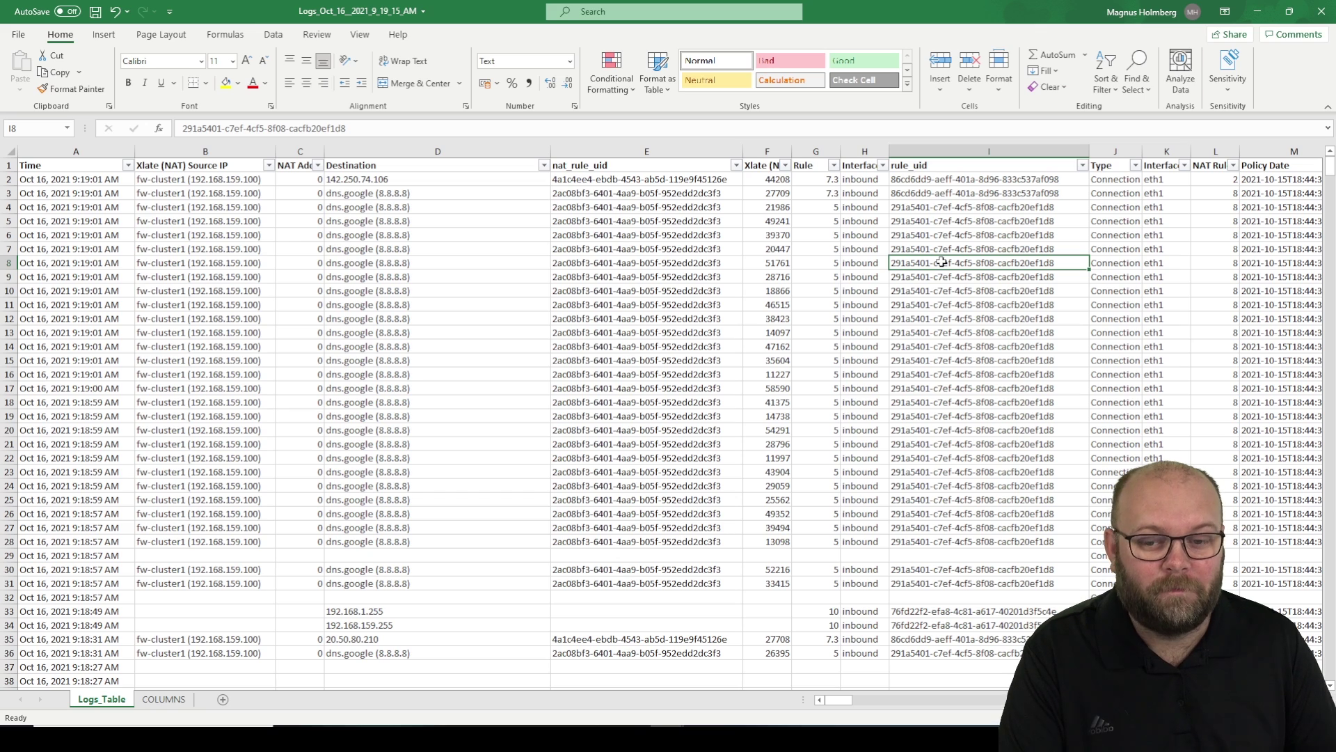
click(696, 259)
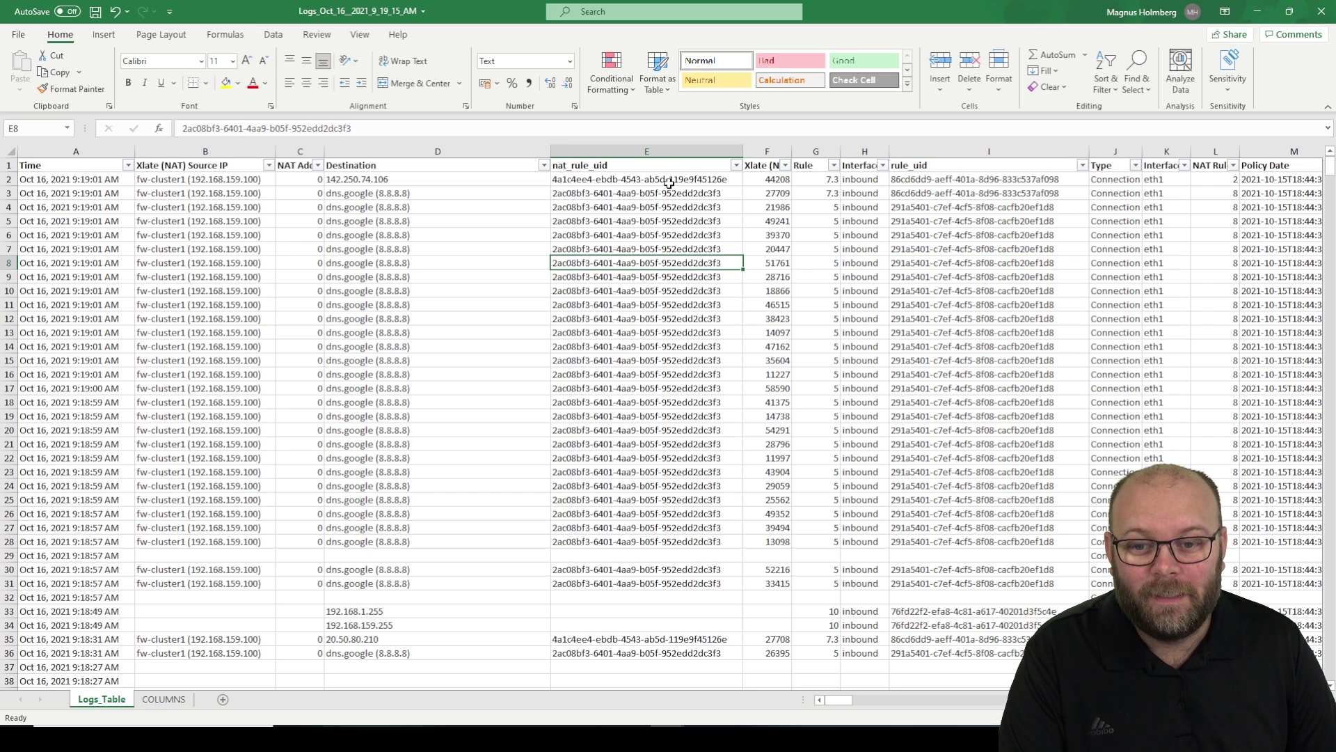
click(812, 39)
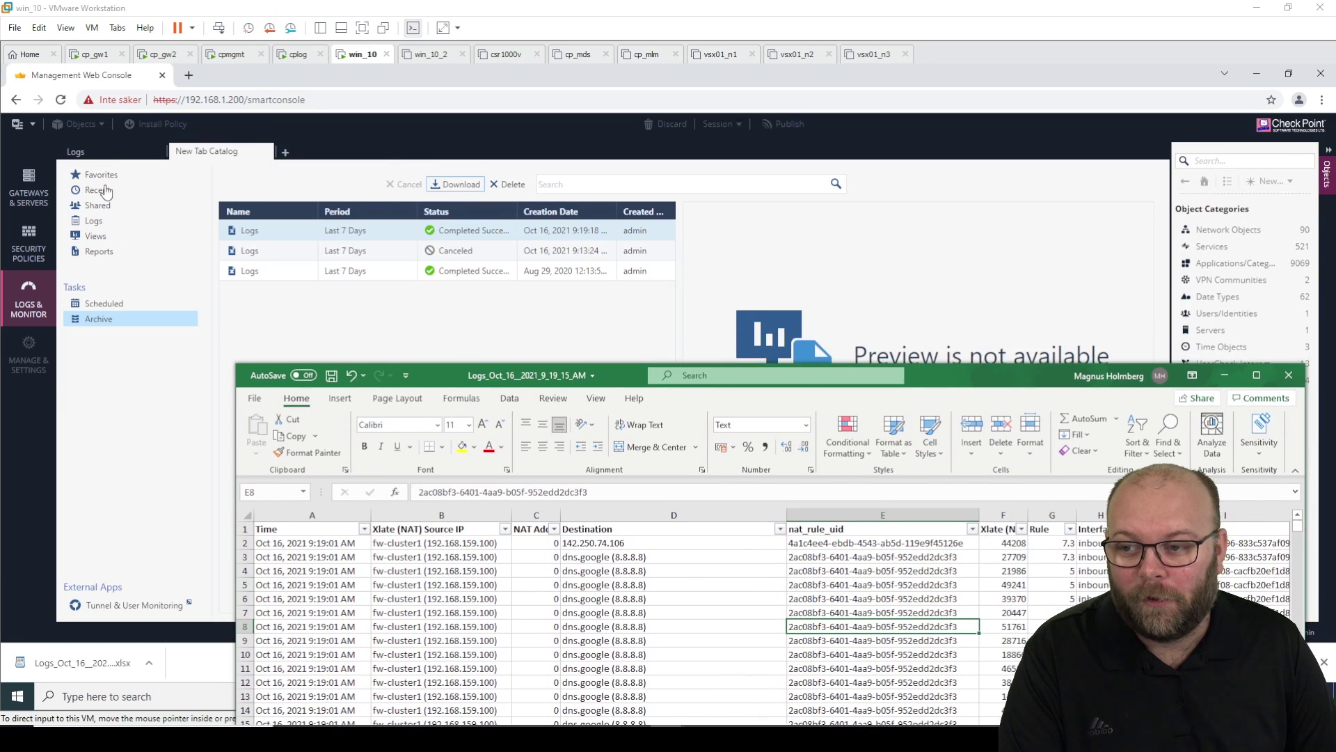
click(110, 158)
click(112, 151)
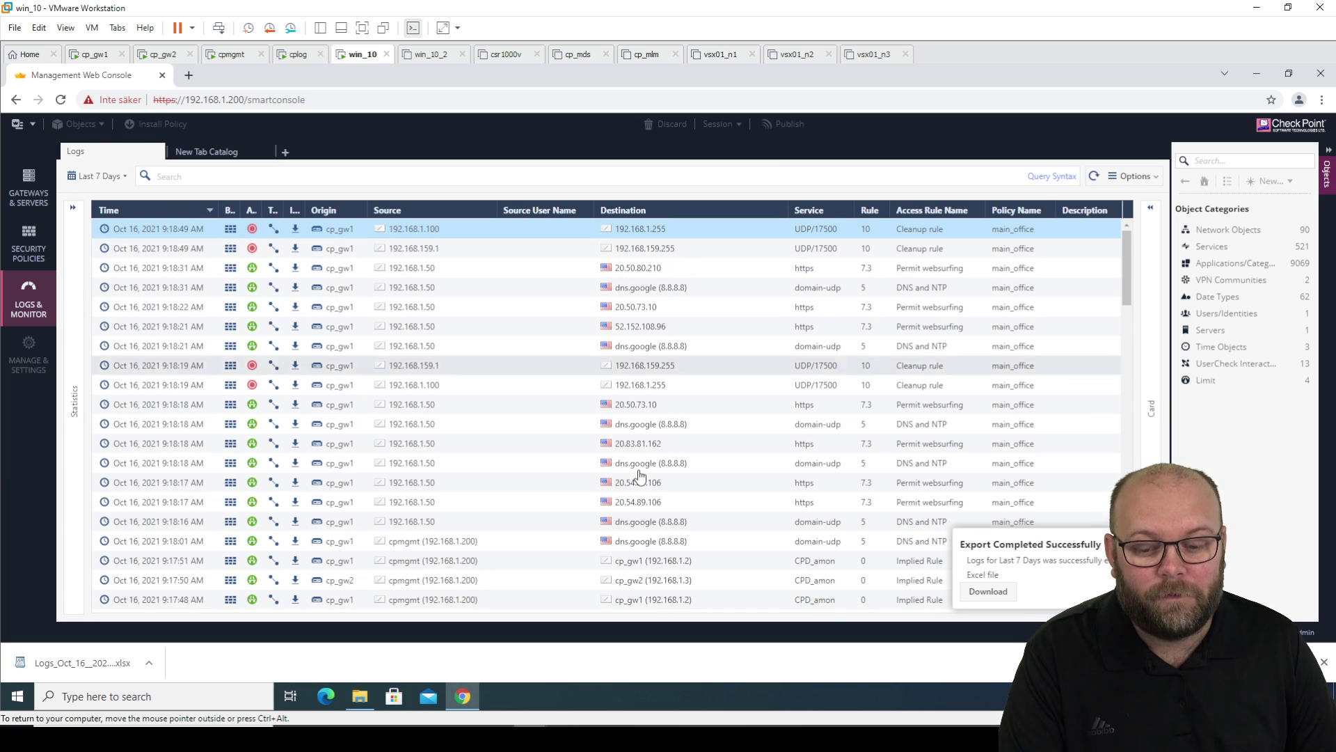
mouse_move(666, 737)
click(736, 657)
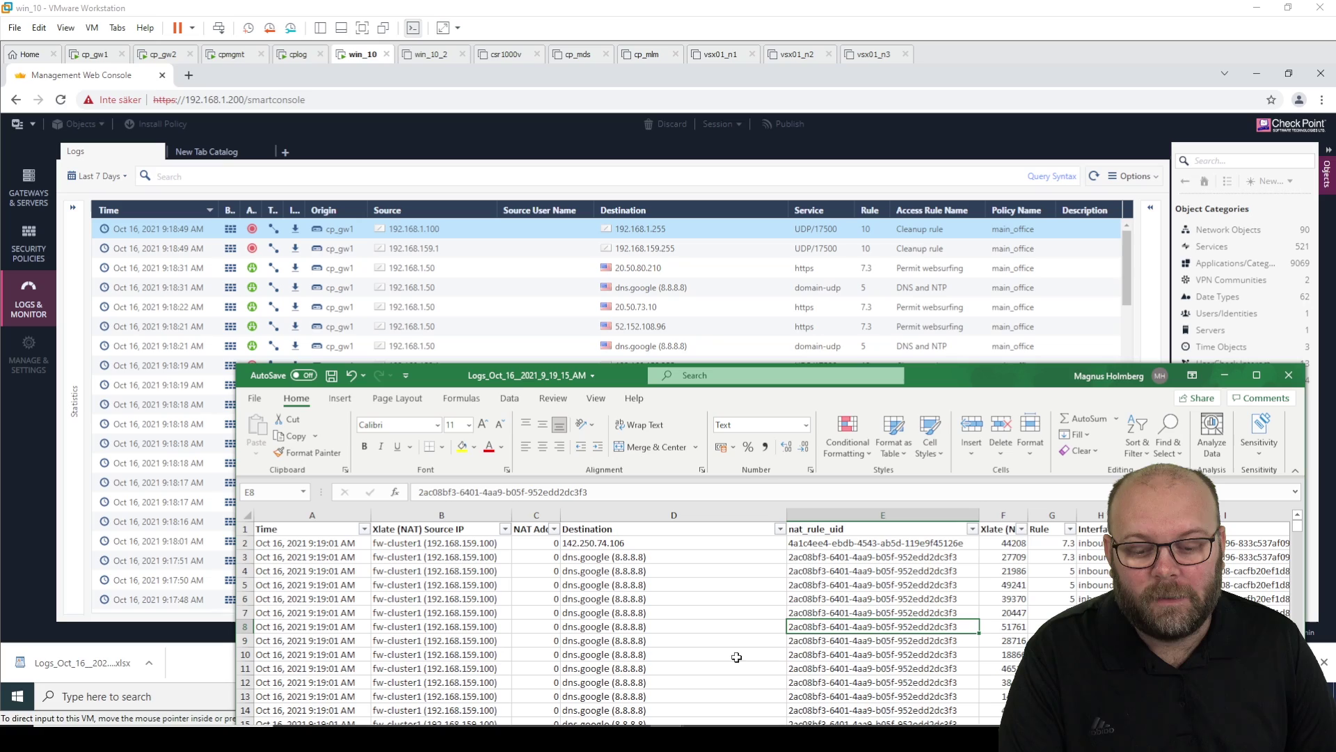
drag(952, 382, 782, 141)
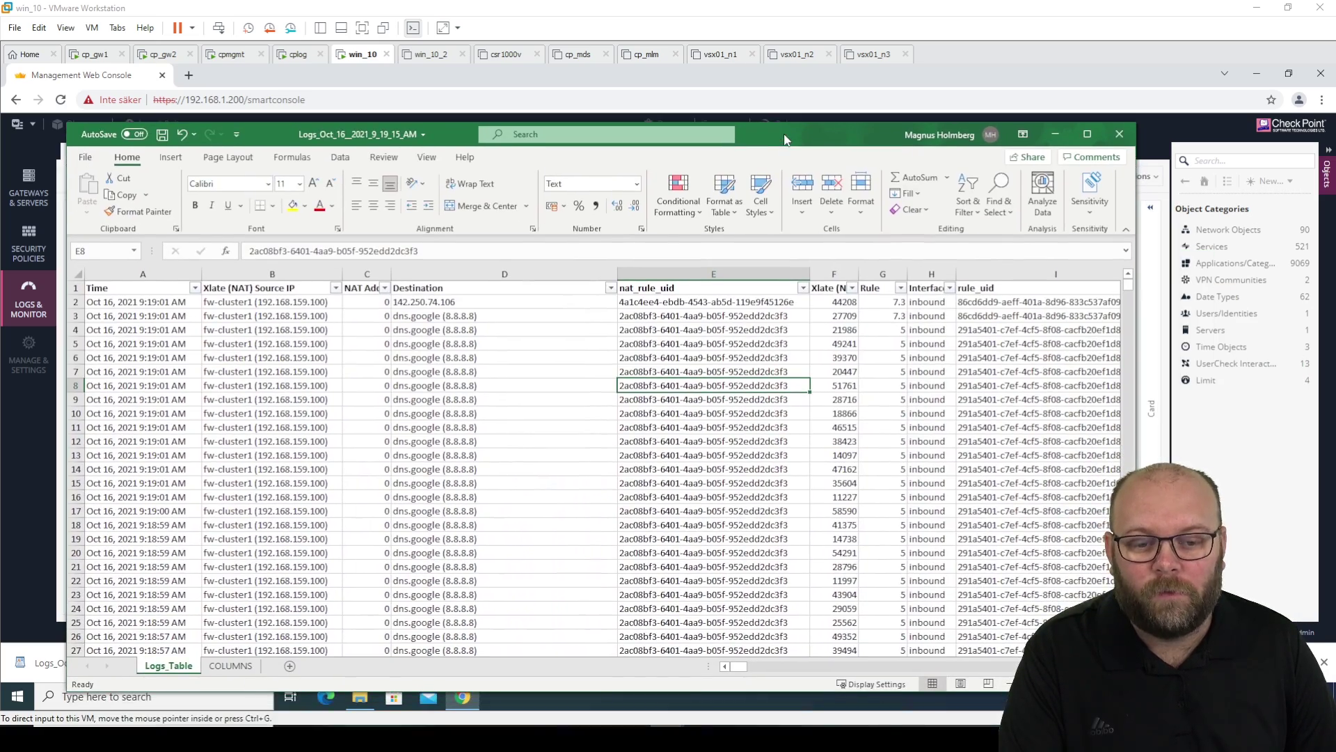
double_click(785, 139)
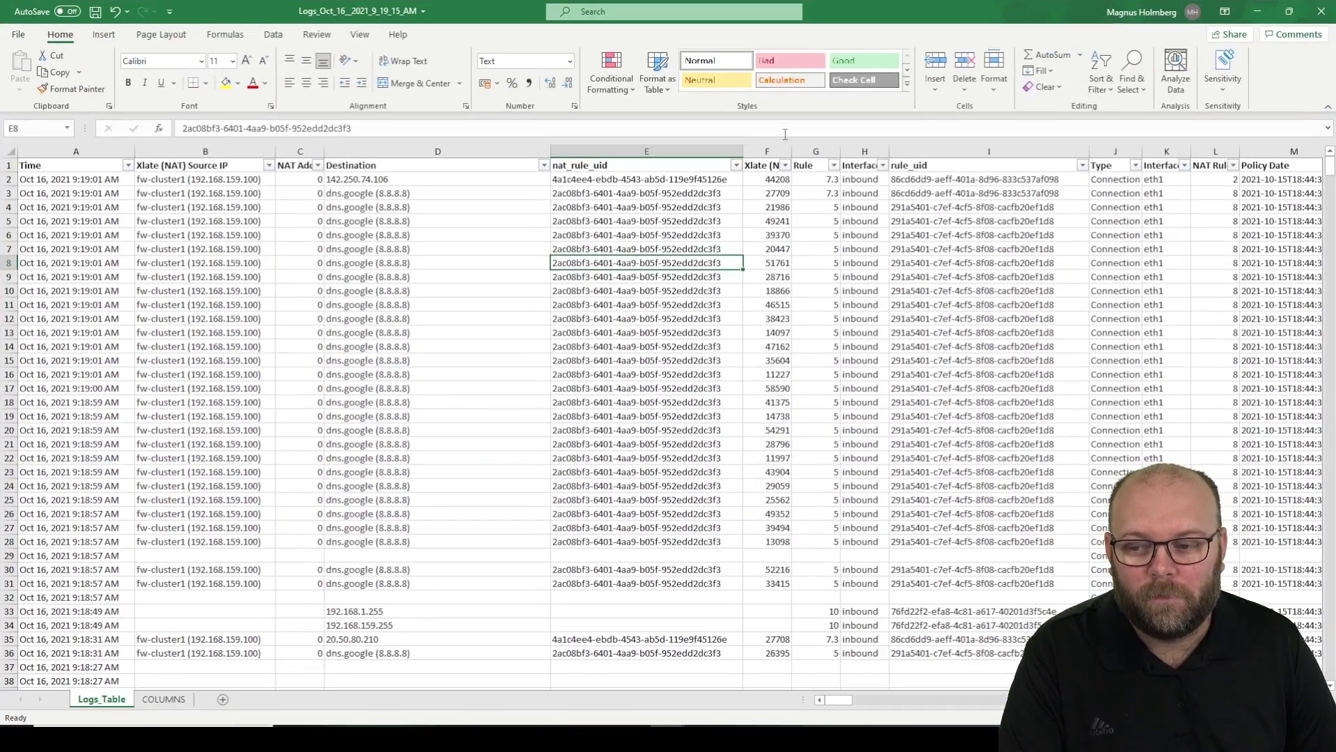
click(128, 165)
click(128, 165)
click(268, 165)
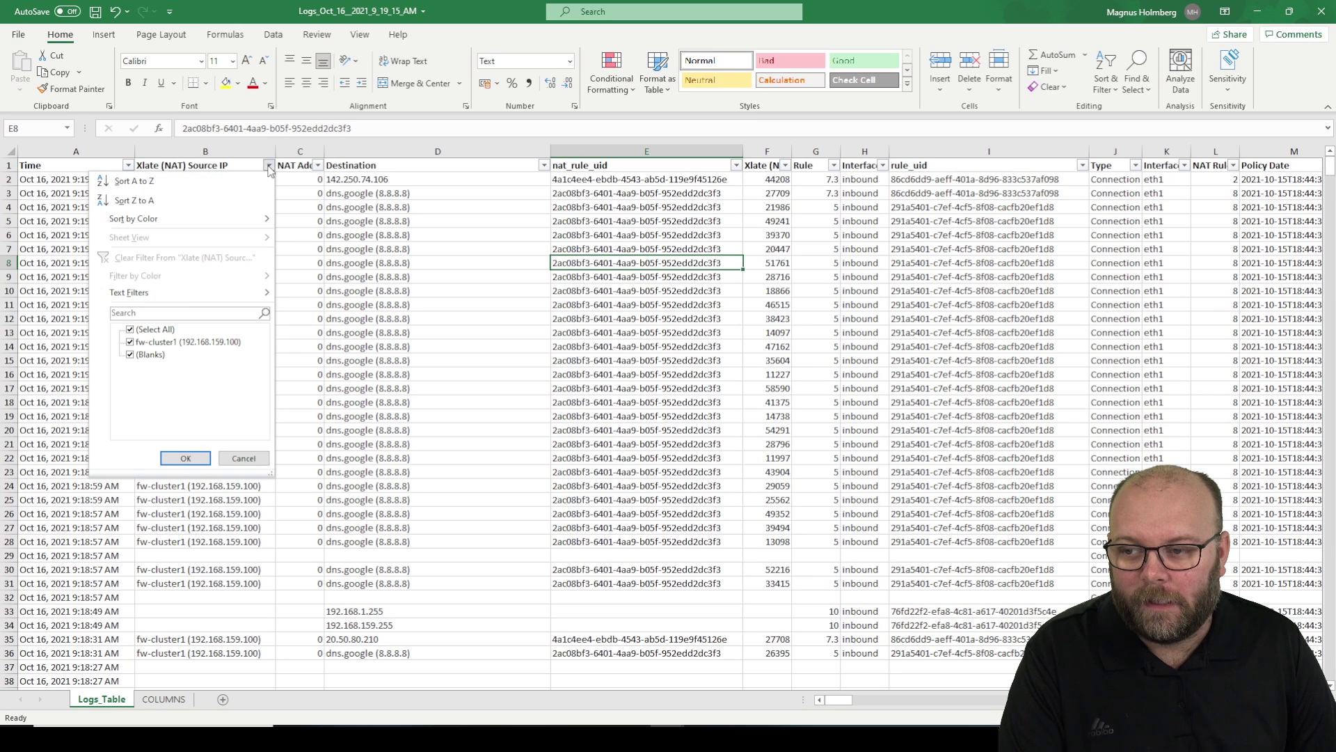
click(269, 167)
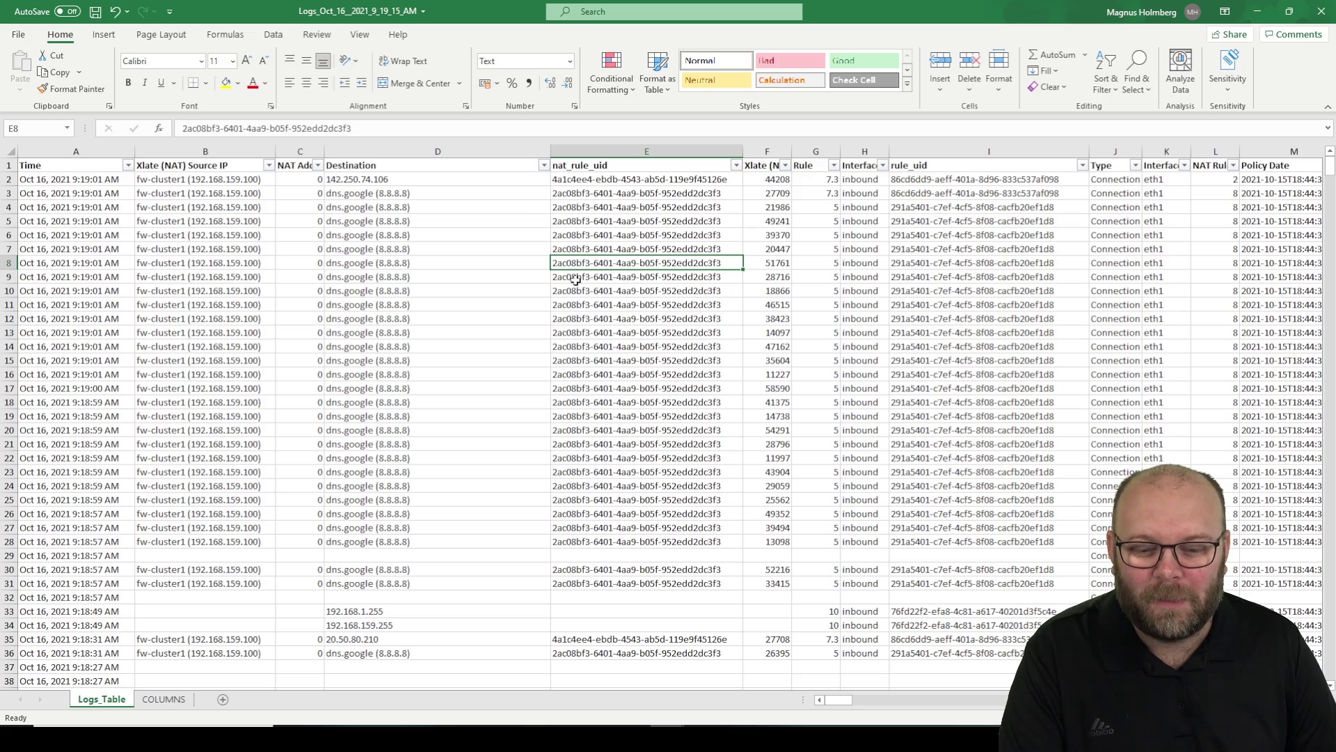
mouse_move(842, 702)
mouse_down()
mouse_move(888, 703)
mouse_move(837, 703)
mouse_up()
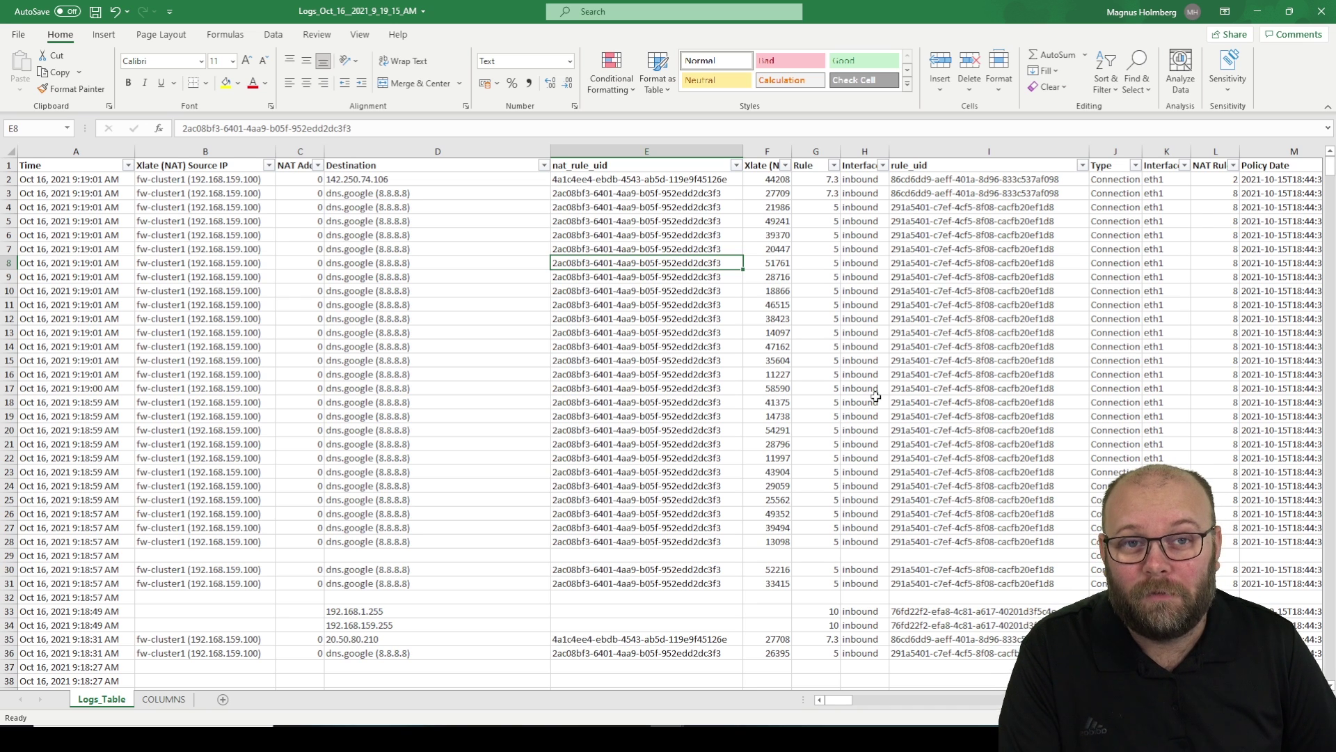
- Minimize Excel and open a new browser tab on the management server's address
click(1256, 11)
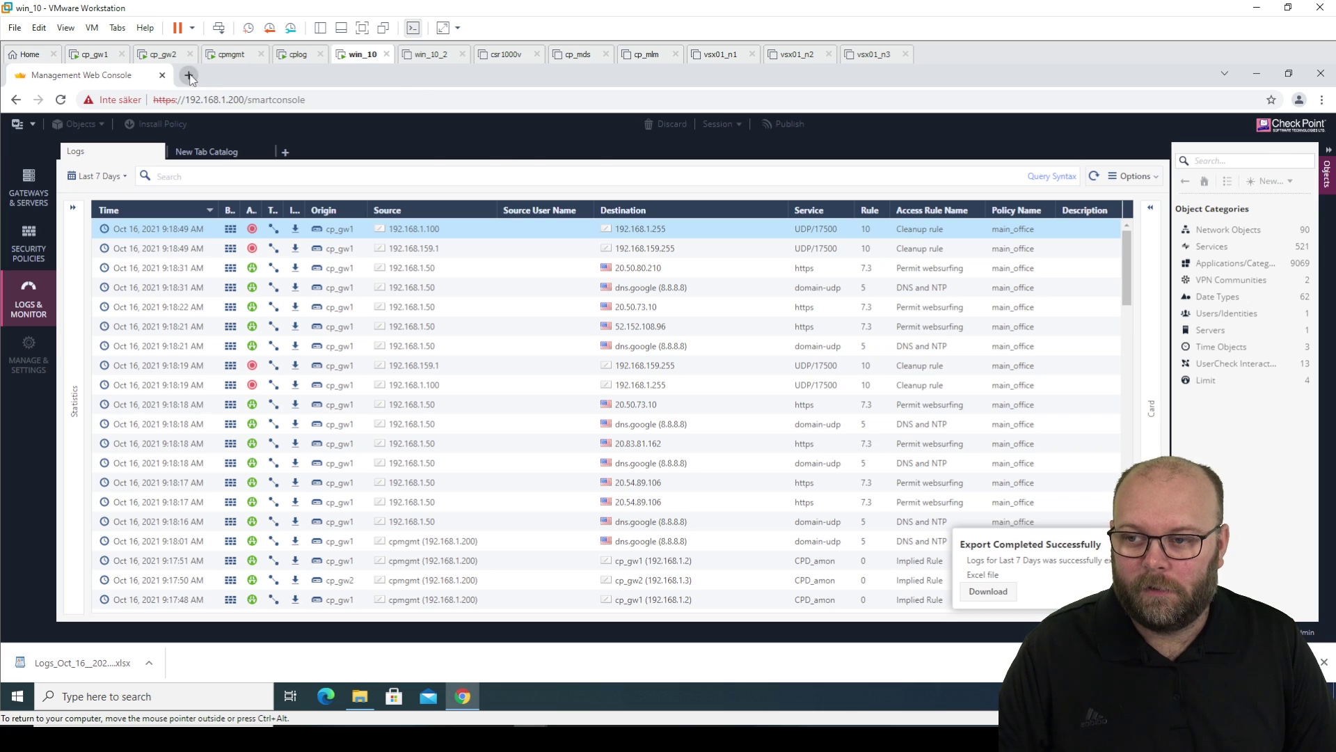
key(ctrl+t)
click(203, 122)
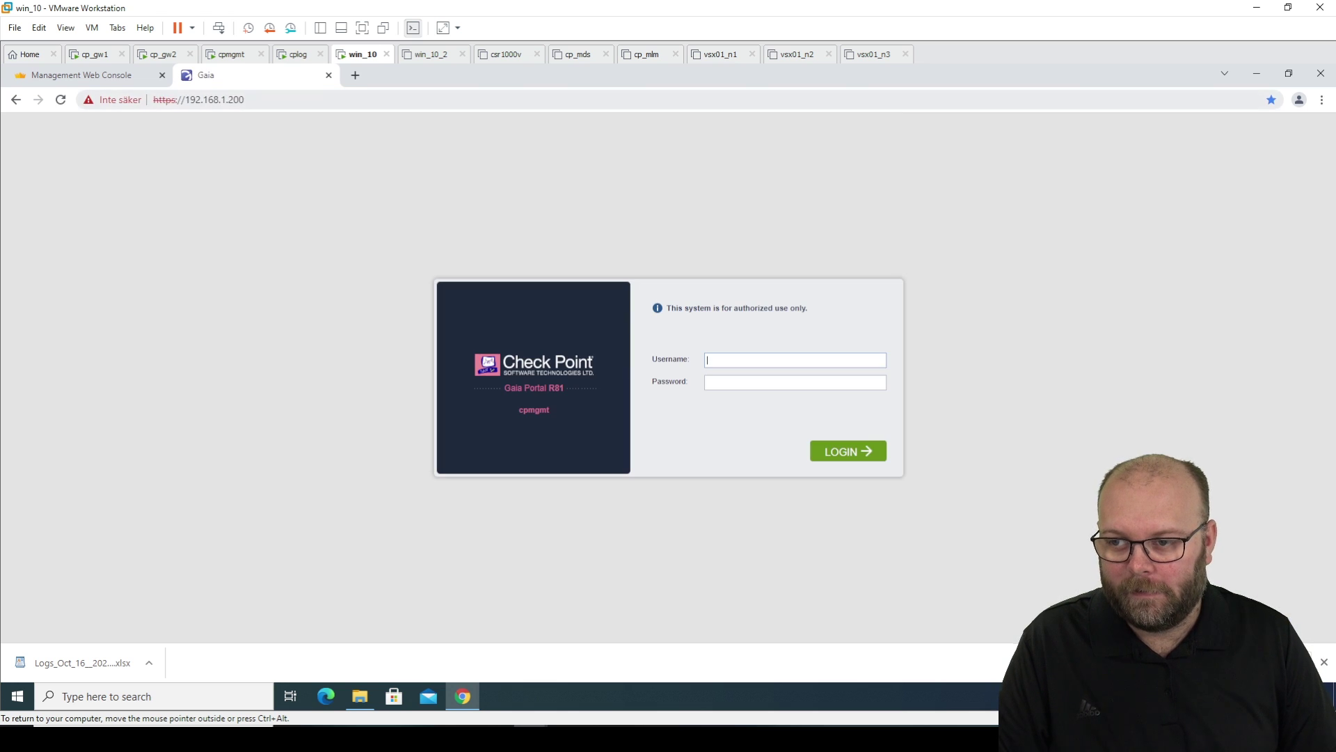
click(245, 99)
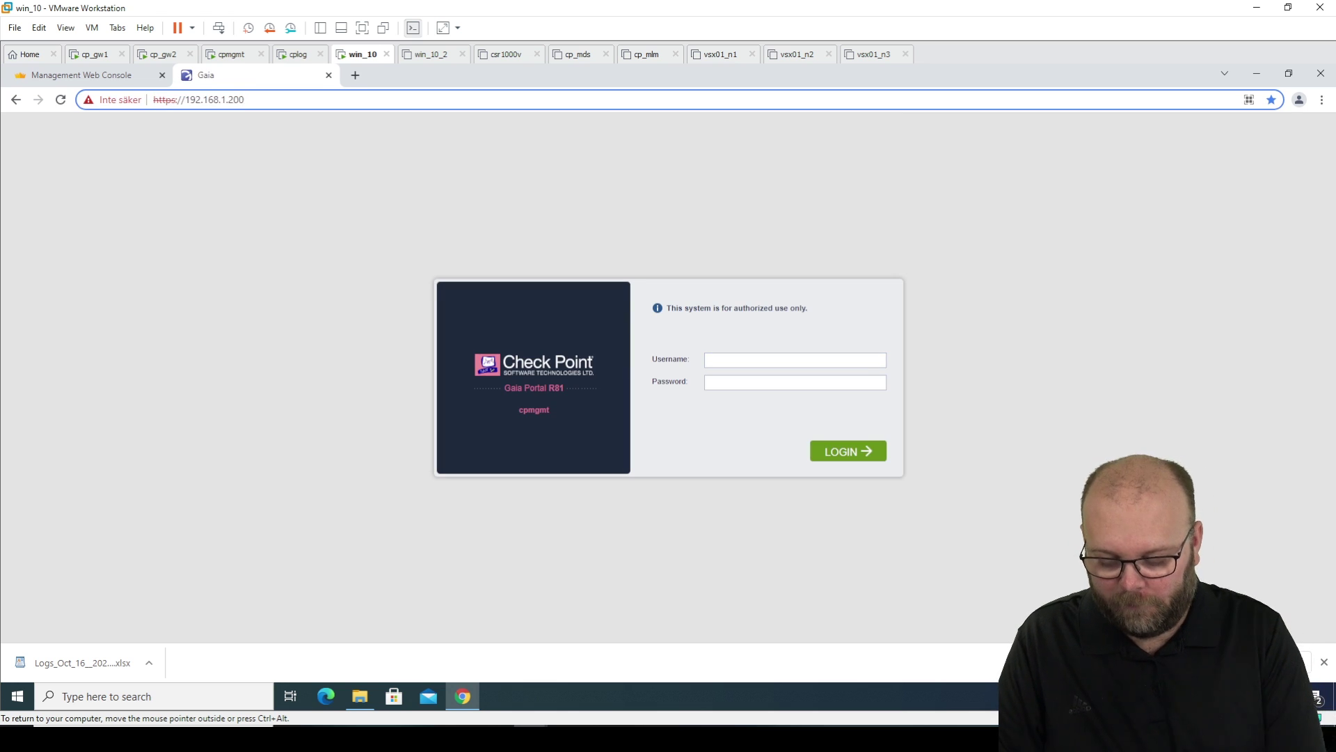
text(/smart)
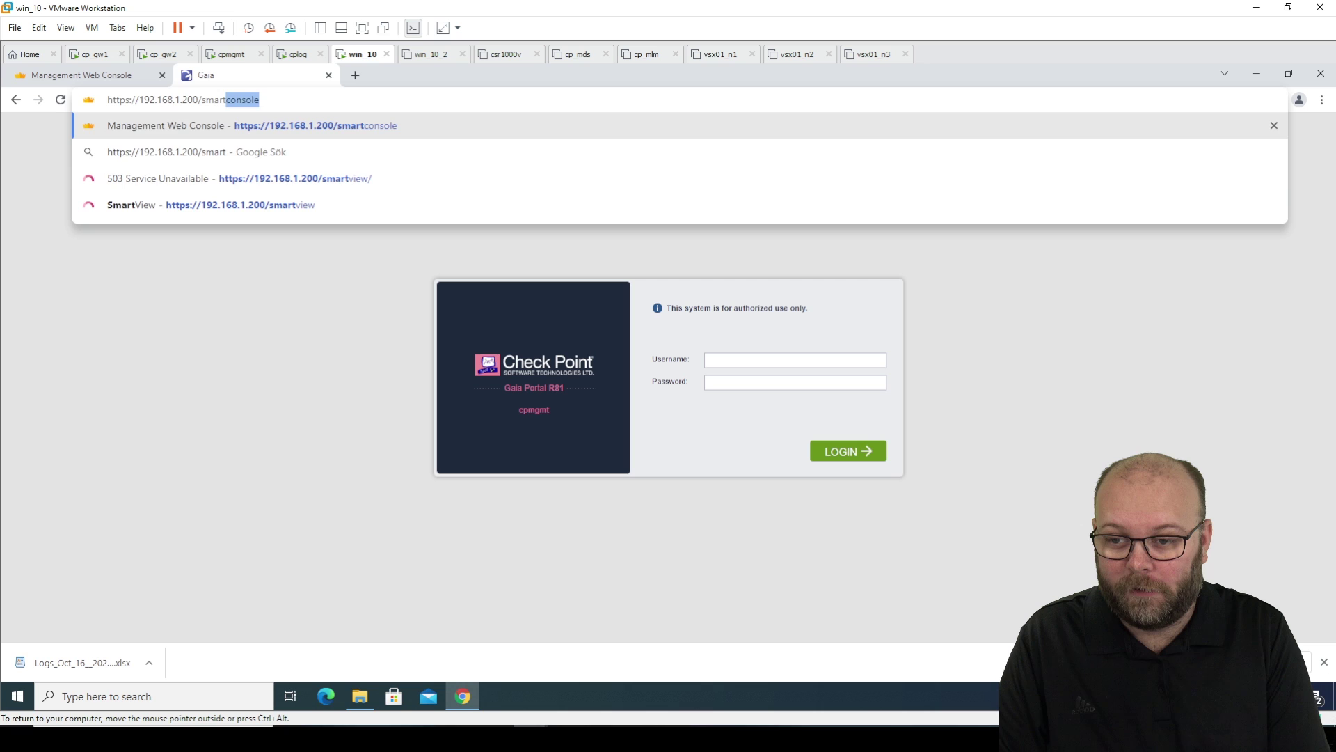
key(Down)
key(Down)
key(Return)
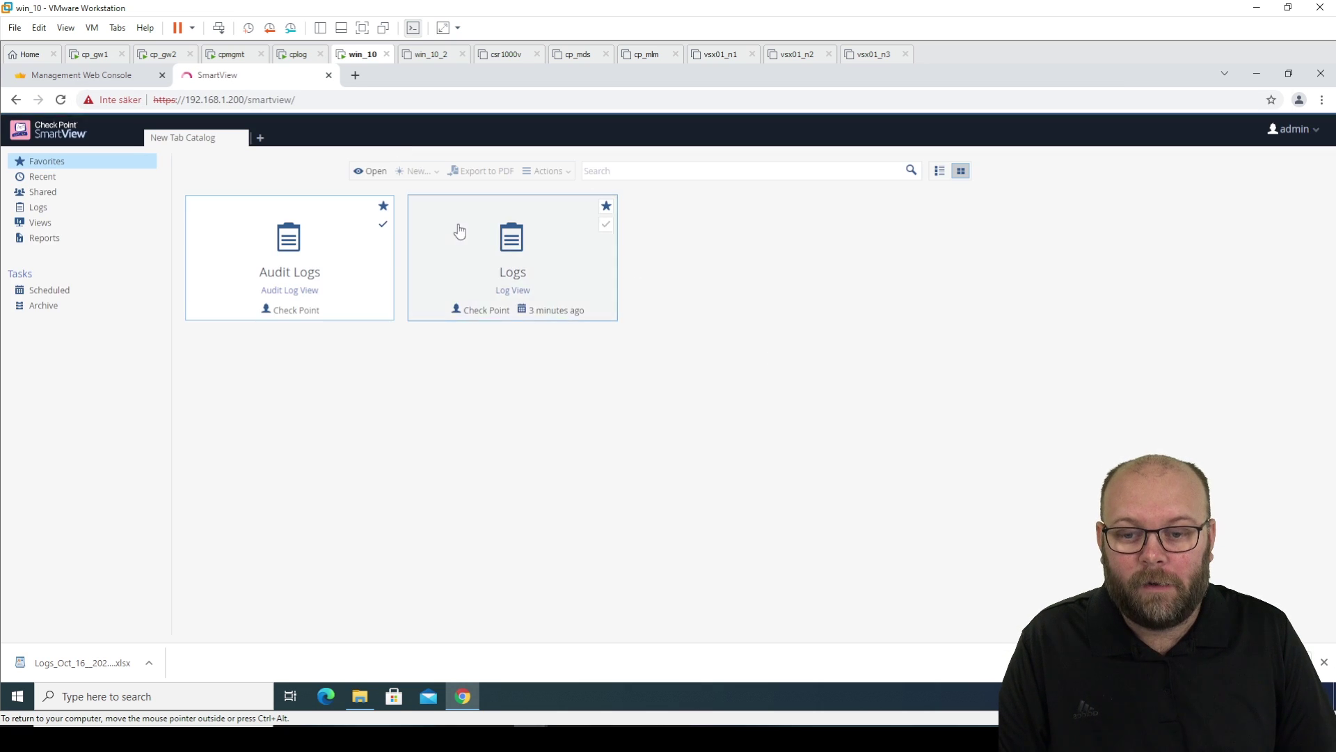
click(56, 312)
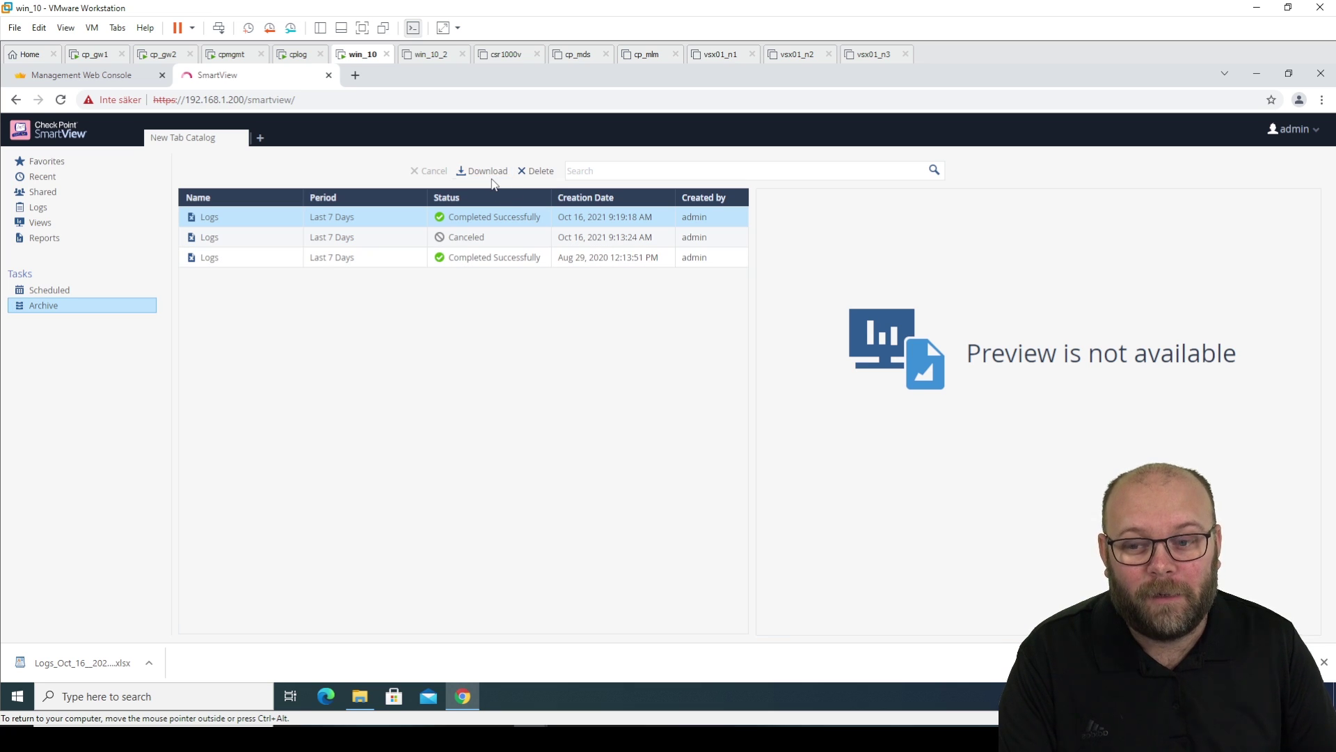
click(105, 78)
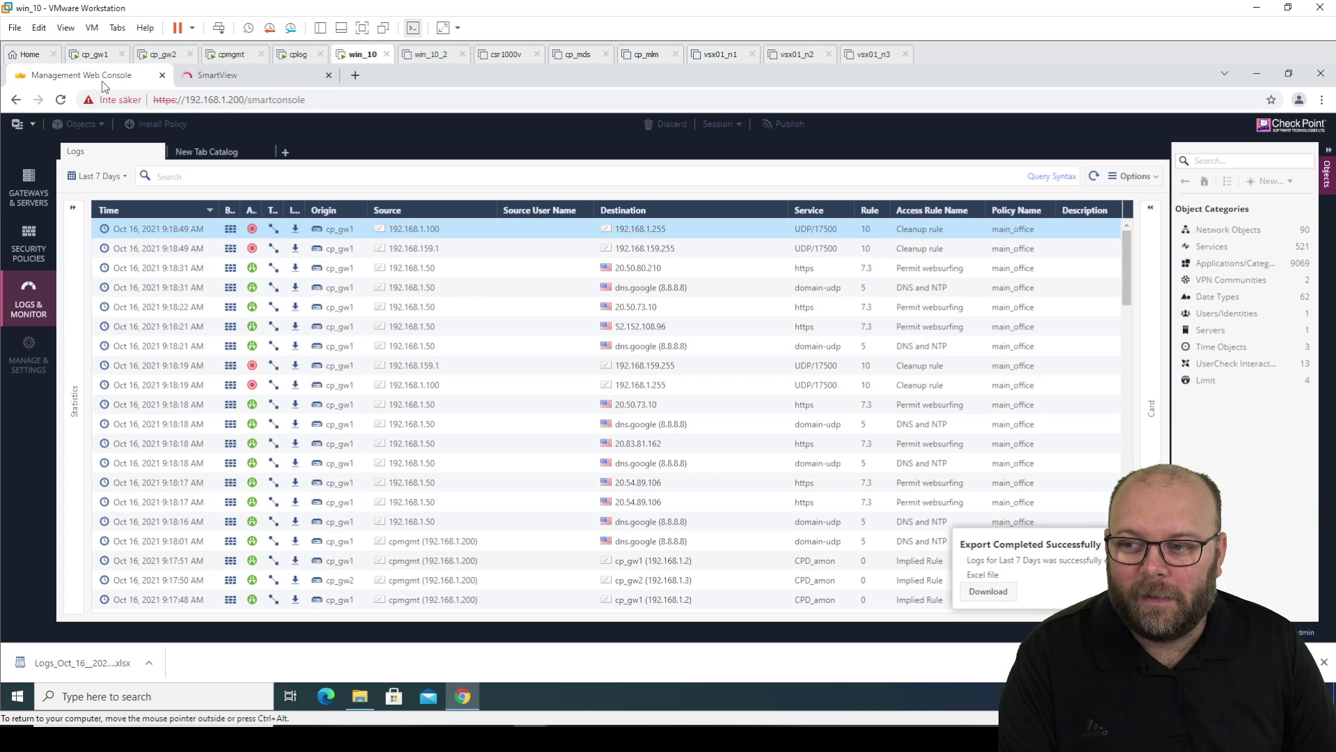